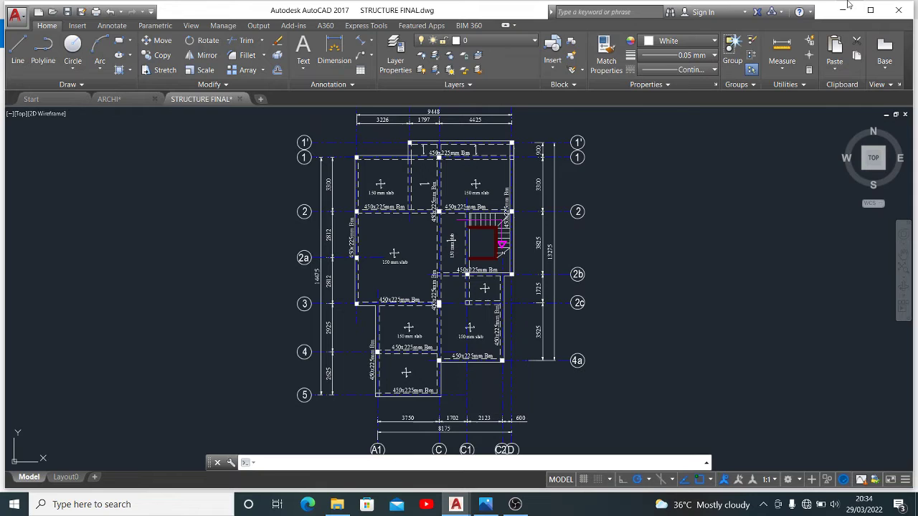
Show the Free Structural Design Class 2022 flyer in Windows Photos.
left_click(486, 504)
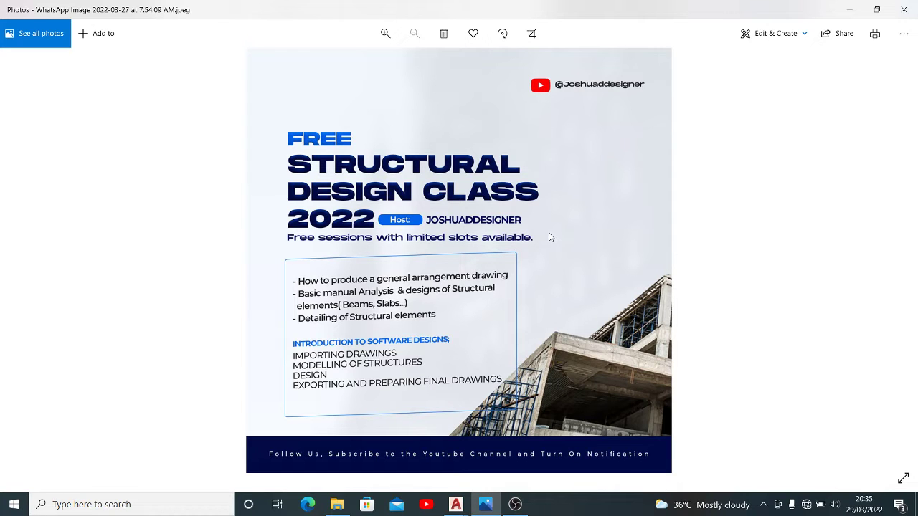
Minimize the flyer, then zoom in on the stair area and back out to the whole STRUCTURE FINAL plan.
left_click(847, 9)
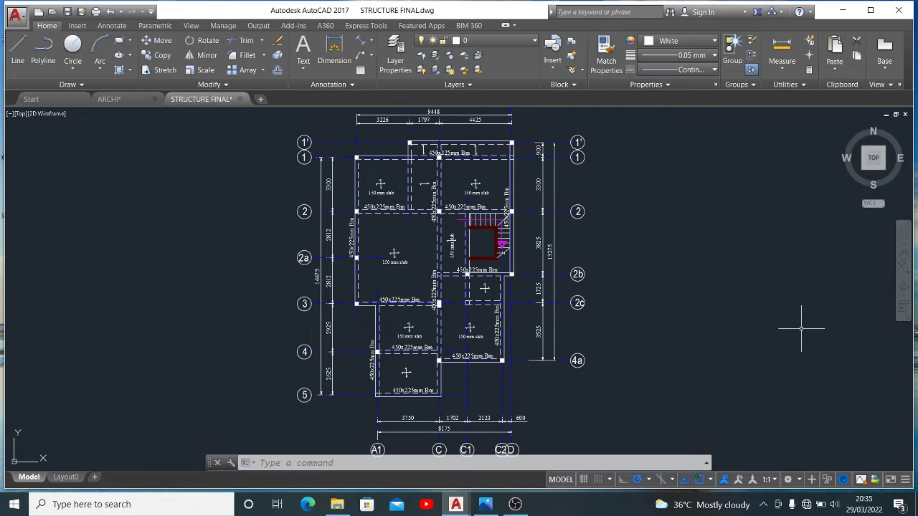
scroll(462, 241, "up", 2)
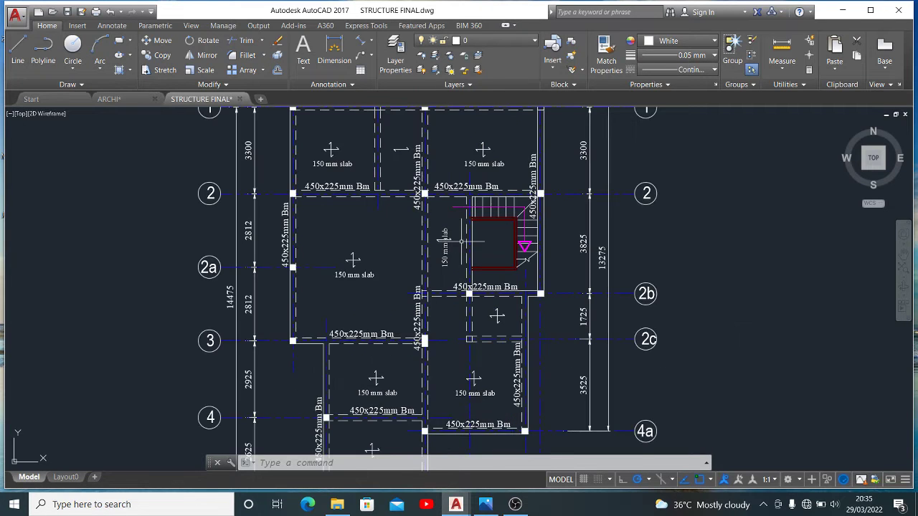
scroll(347, 271, "down", 2)
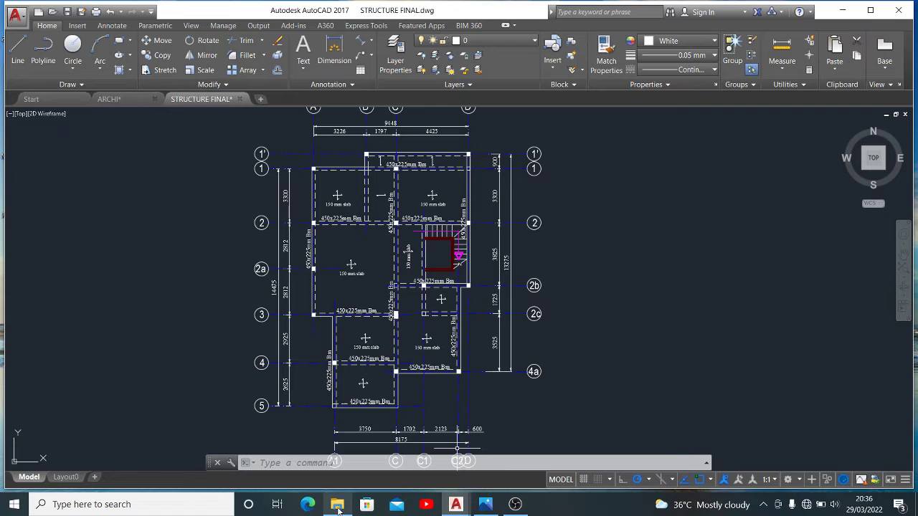
Browse Desktop > DESIGN APPS to find the ProtaStructure 2018 EN shortcut, then minimize Explorer.
mouse_move(338, 507)
left_click(328, 463)
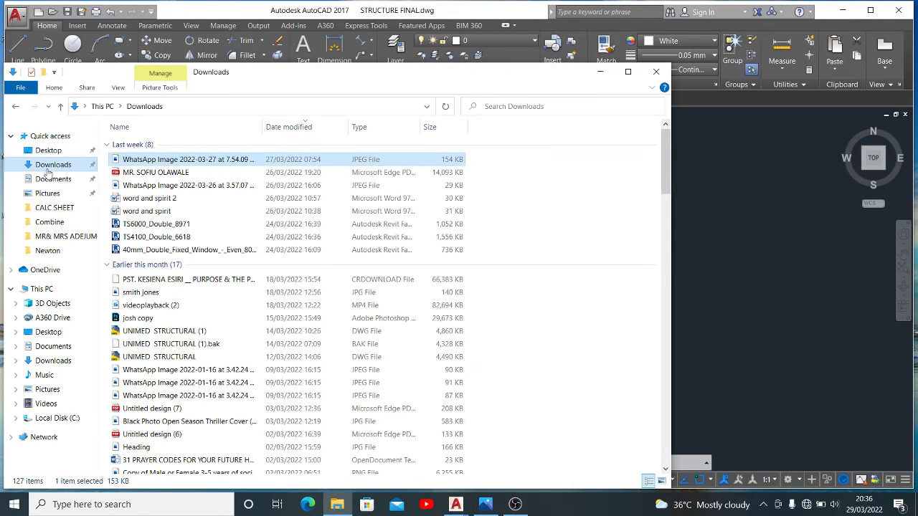
left_click(44, 151)
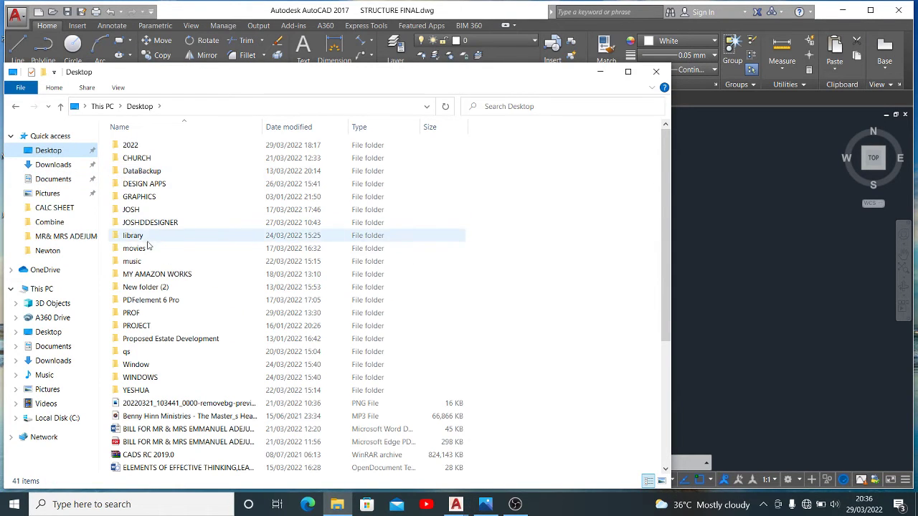
double_click(144, 184)
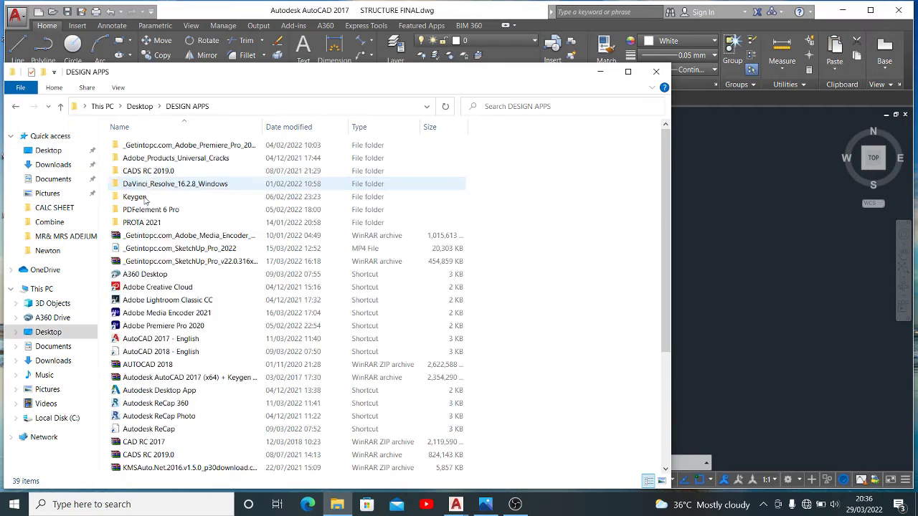
scroll(144, 240, "down", 4)
scroll(143, 240, "up", 4)
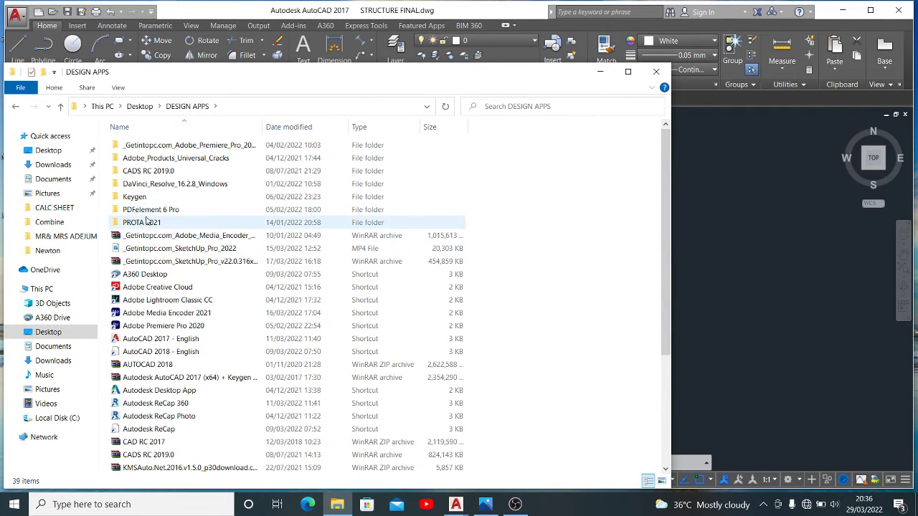
scroll(147, 251, "down", 4)
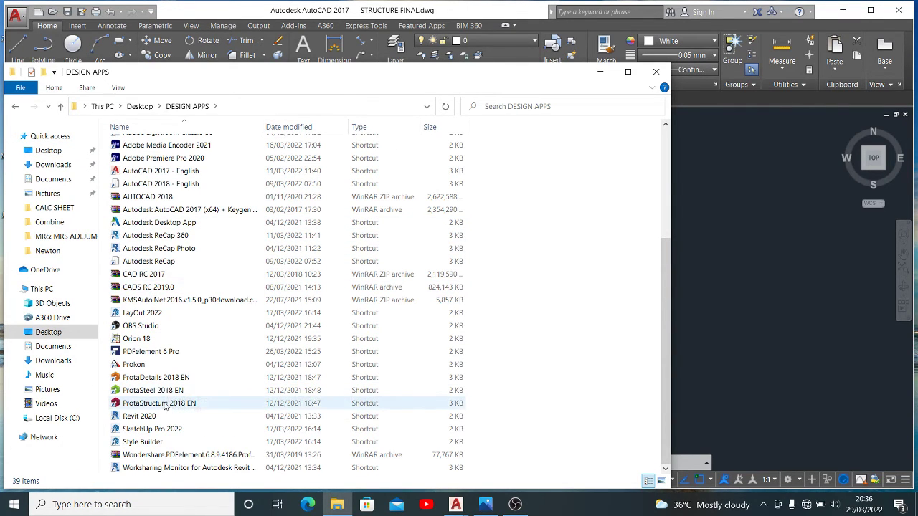
left_click(599, 72)
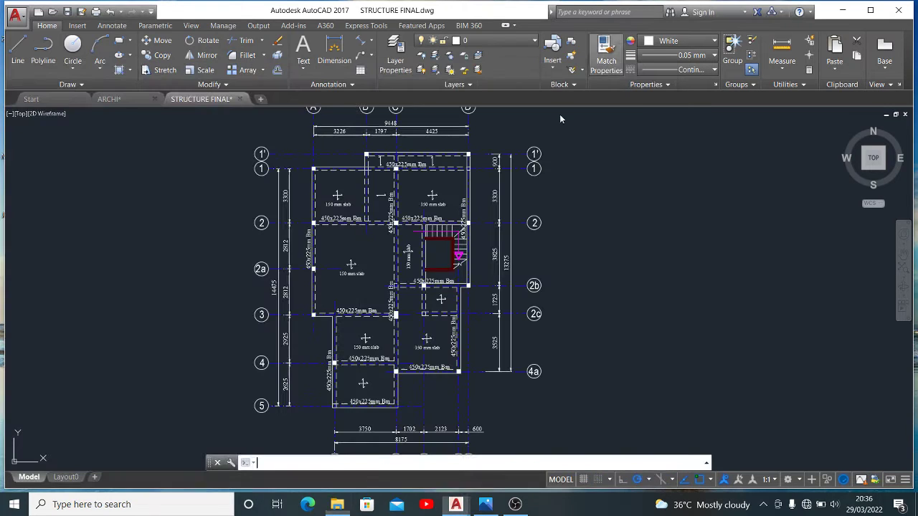
Create a new ProtaStructure project with the code TRAINING.
left_click(842, 10)
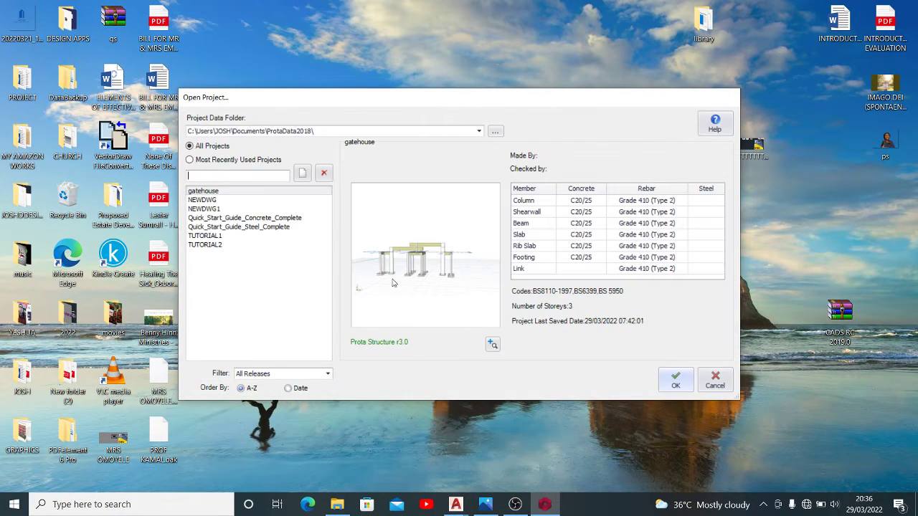
left_click(302, 174)
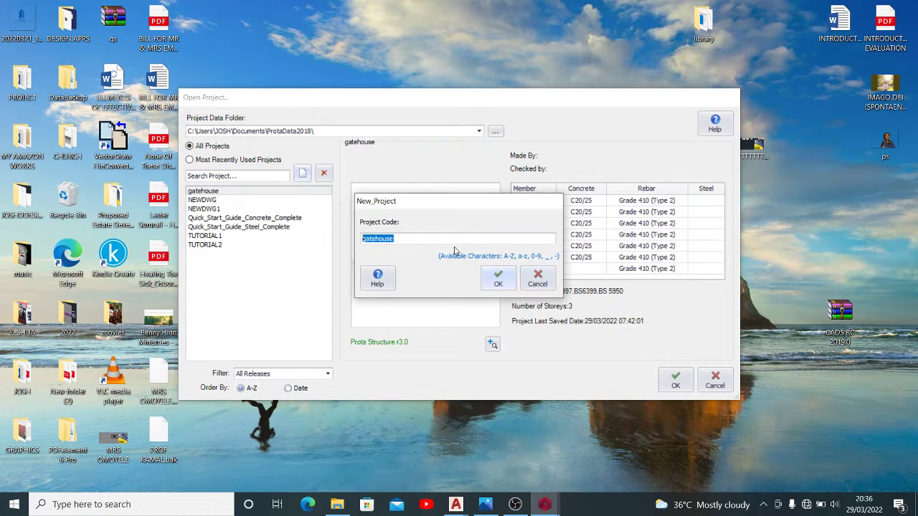
type("TRAINING")
left_click(497, 278)
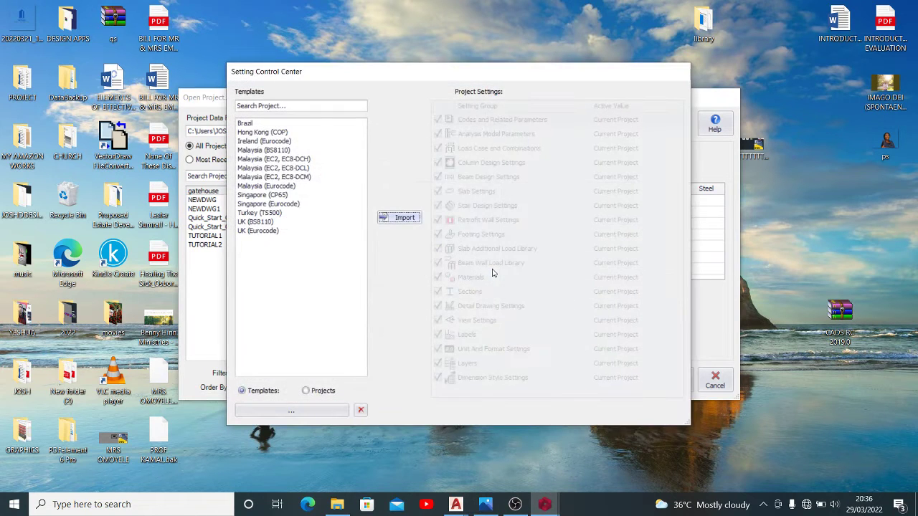
Import the project settings from the existing NEWDWG project.
left_click(314, 390)
left_click(261, 133)
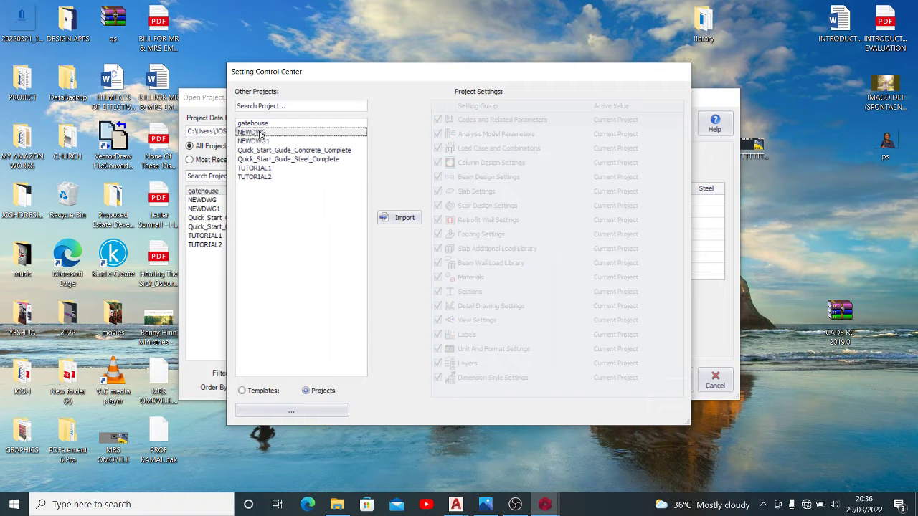
left_click(404, 218)
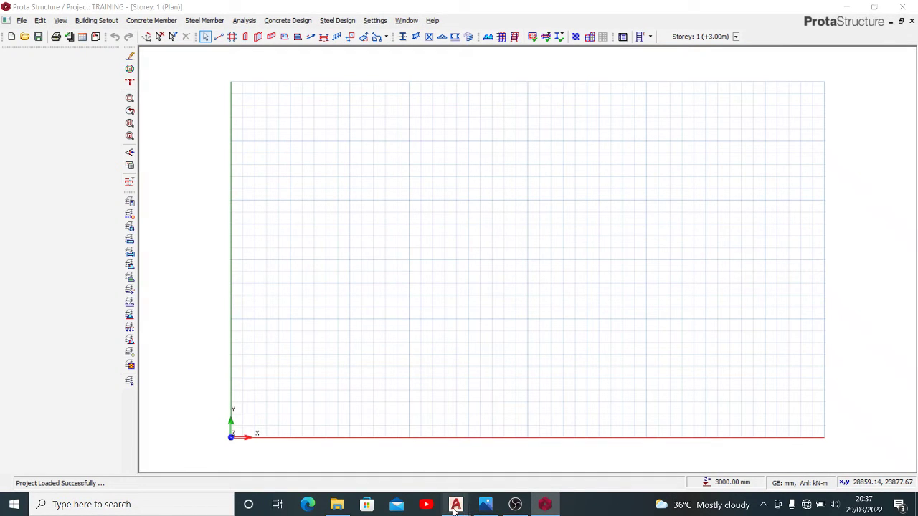
Window-select all 271 objects of the FIRST FLOOR LAYOUT in STRUCTURE FINAL.dwg and copy them.
mouse_move(455, 505)
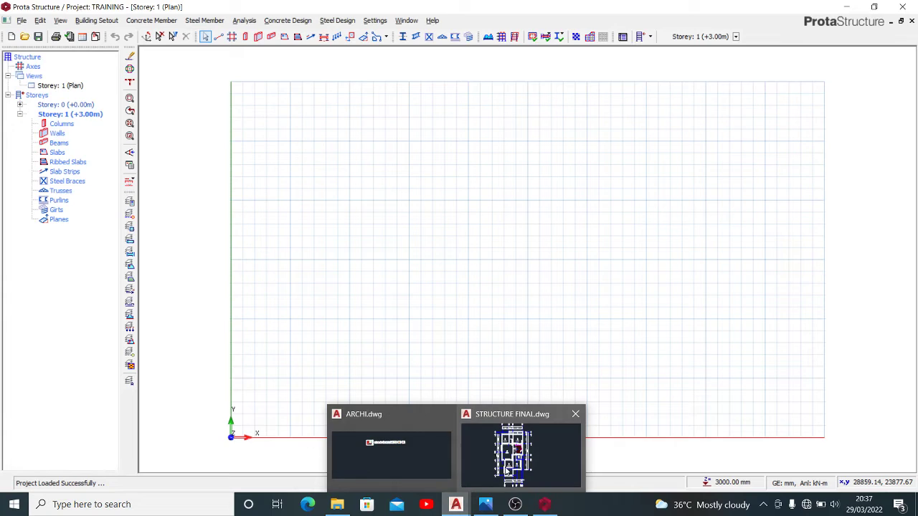
left_click(507, 466)
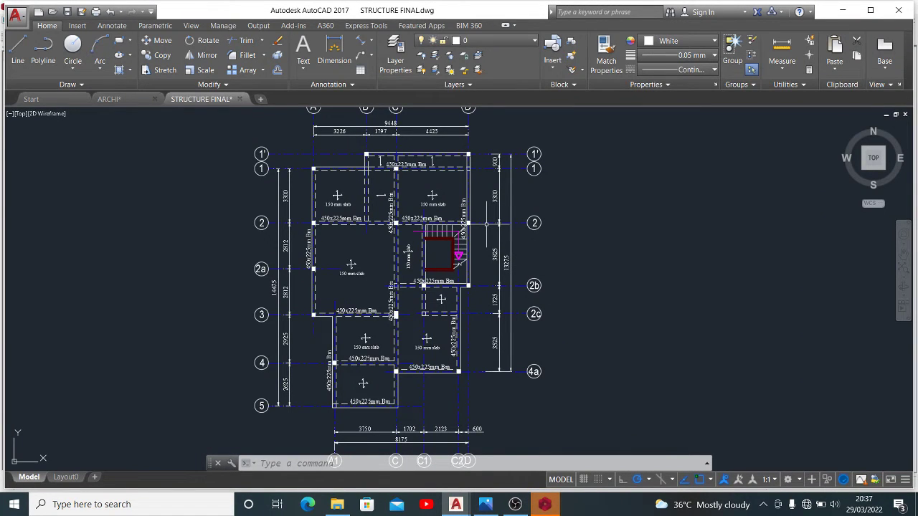
scroll(486, 224, "down", 2)
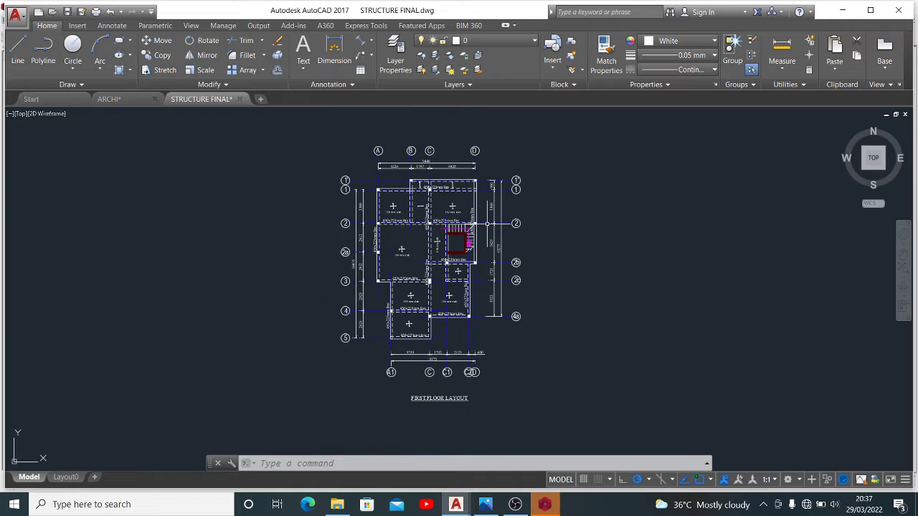
scroll(432, 171, "up", 2)
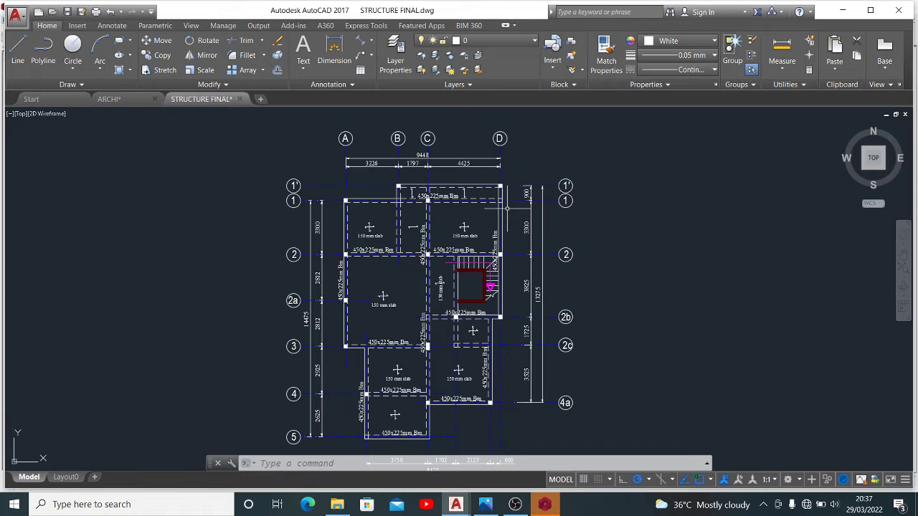
scroll(506, 208, "down", 3)
left_click(605, 422)
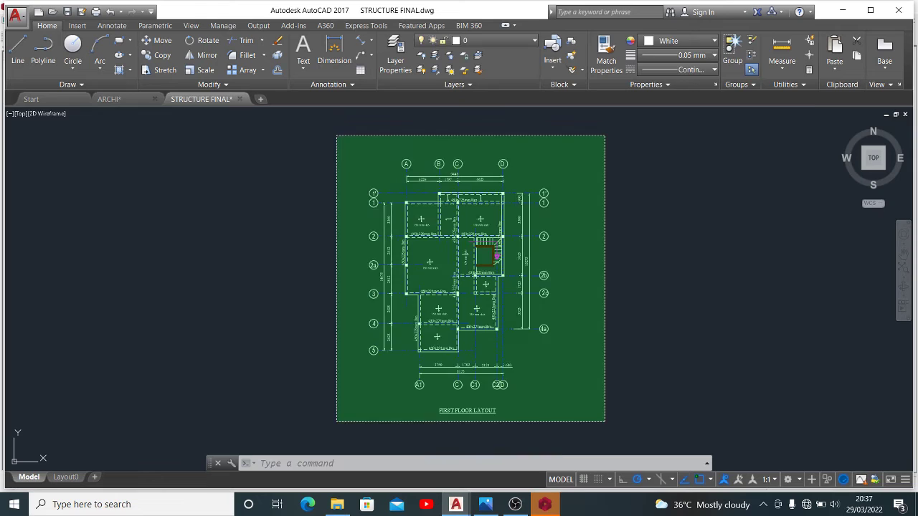
left_click(337, 135)
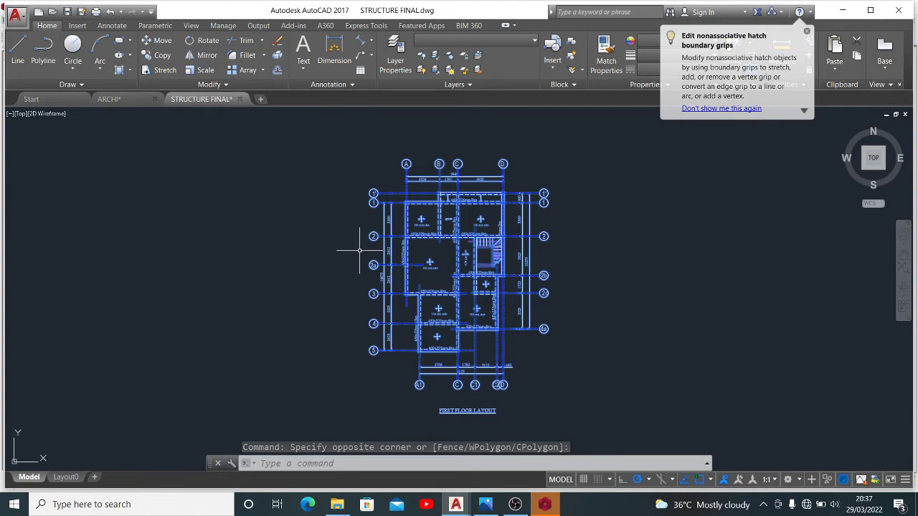
key("ctrl+c")
key("Escape")
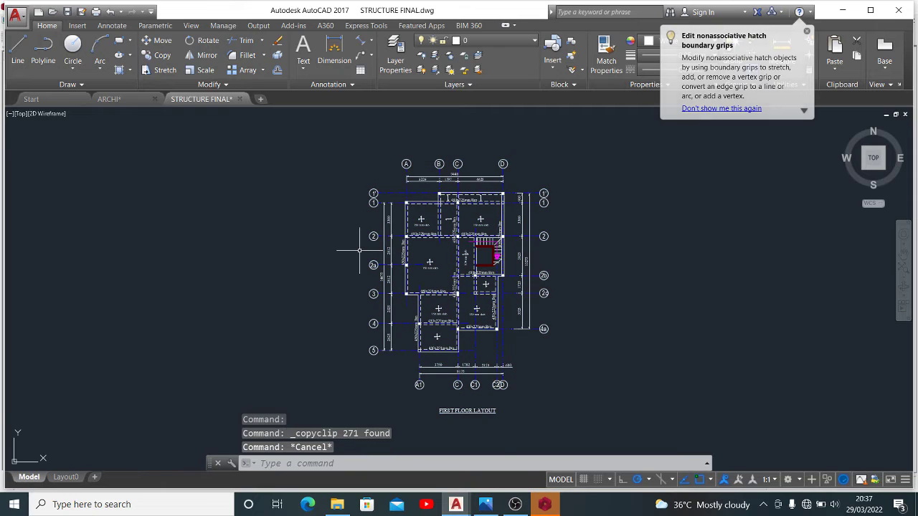
Start a new drawing from the Architectural Title Block template and erase its title block.
left_click(15, 14)
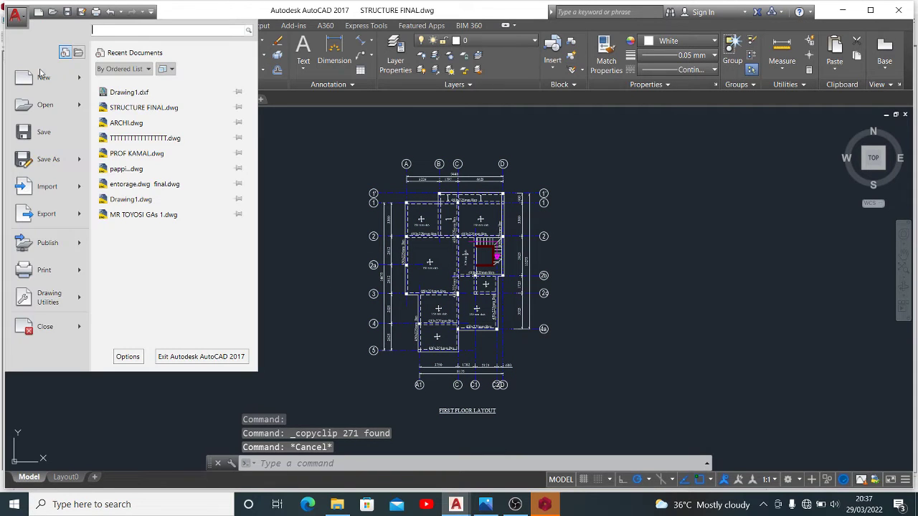
left_click(43, 77)
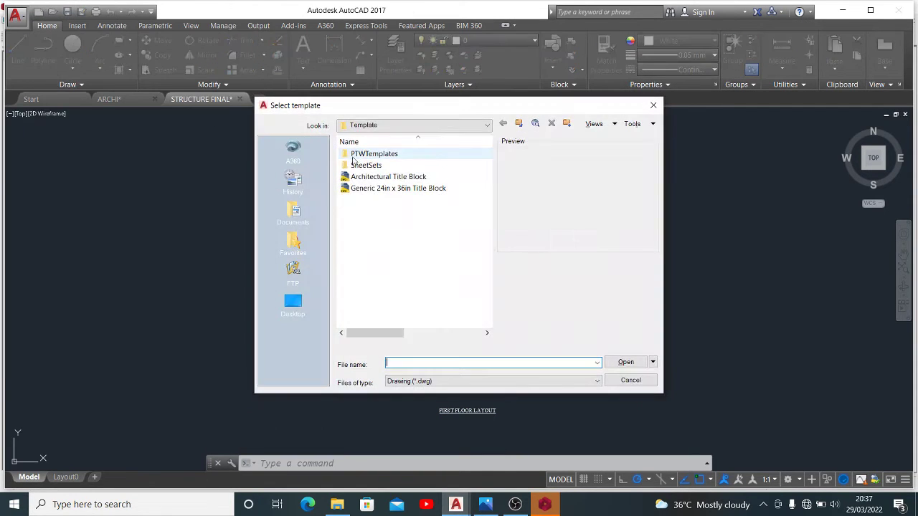
left_click(382, 177)
left_click(635, 362)
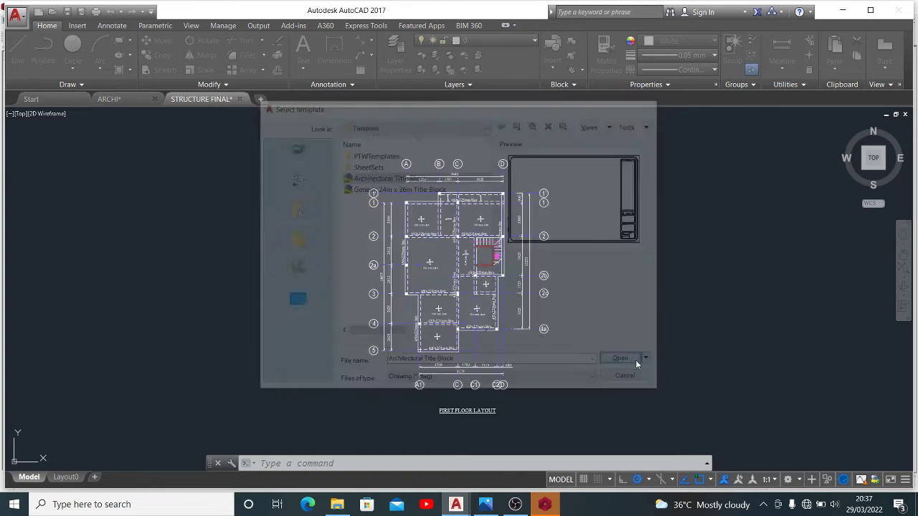
scroll(584, 241, "down", 5)
left_click(607, 322)
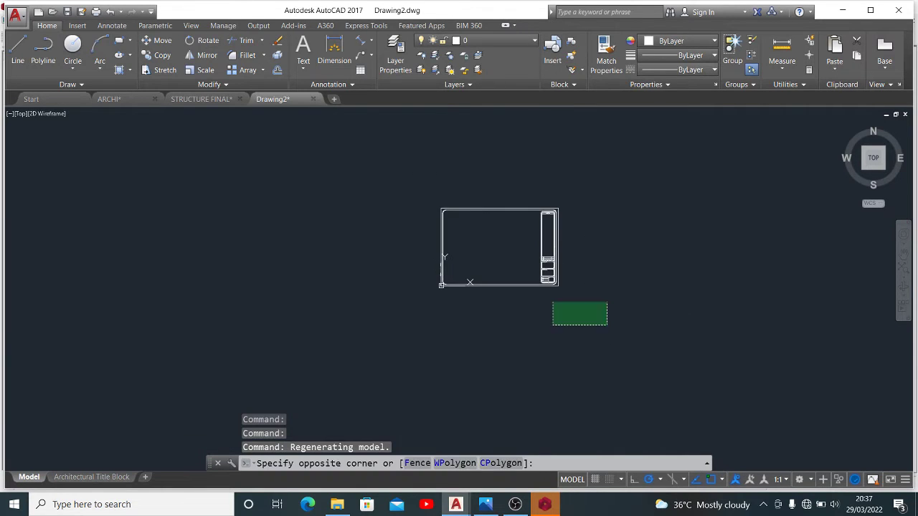
left_click(362, 188)
key("Delete")
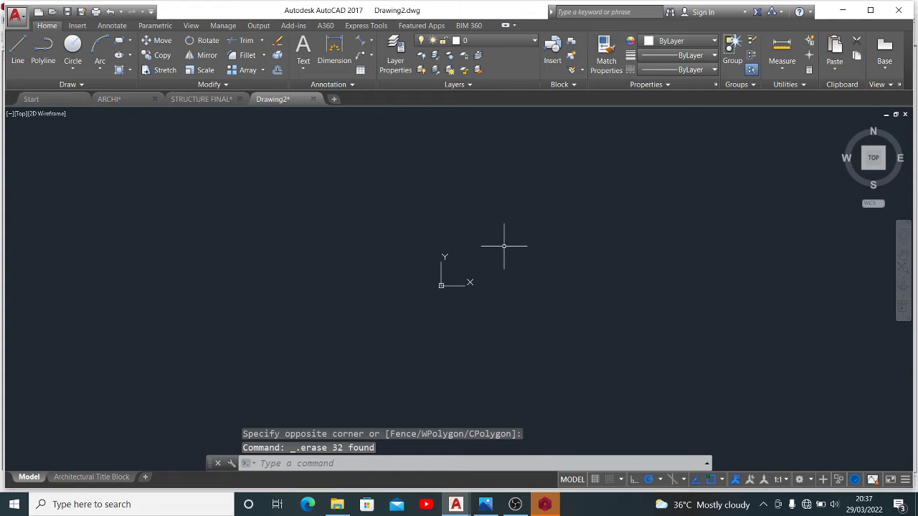
Paste the first-floor framing plan into Drawing2, then zoom to extents and regenerate.
scroll(511, 224, "up", 4)
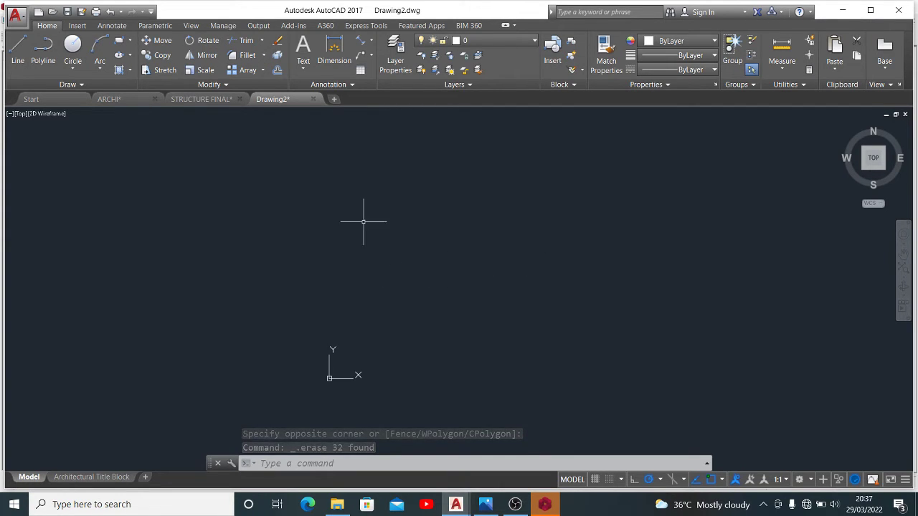
scroll(502, 245, "up", 4)
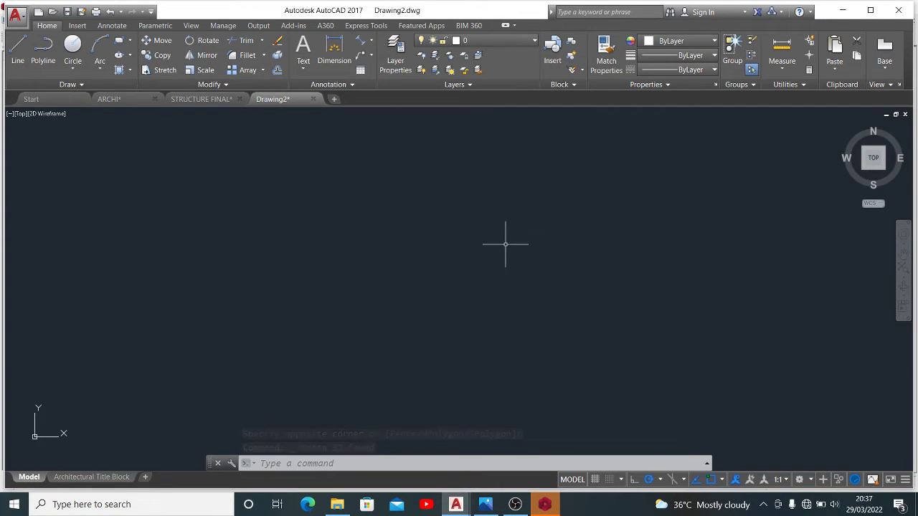
key("ctrl+v")
left_click(445, 251)
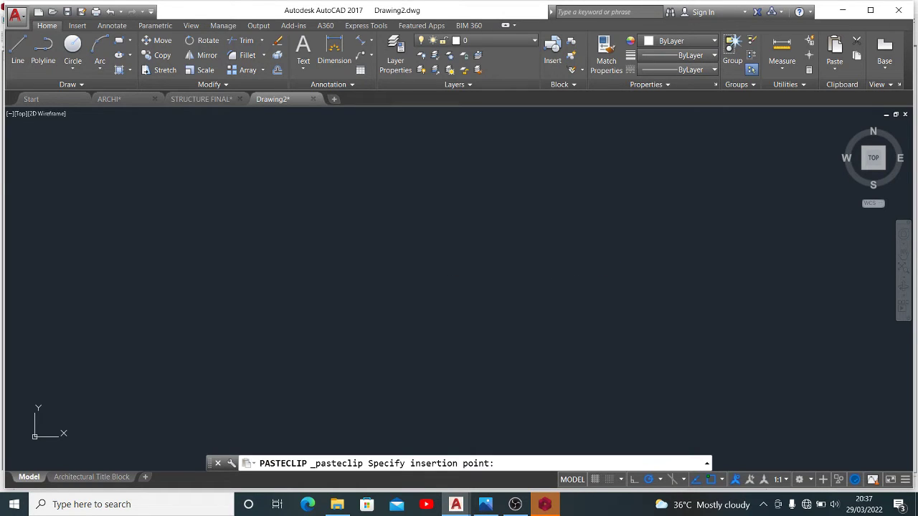
type("z")
key("Return")
type("e")
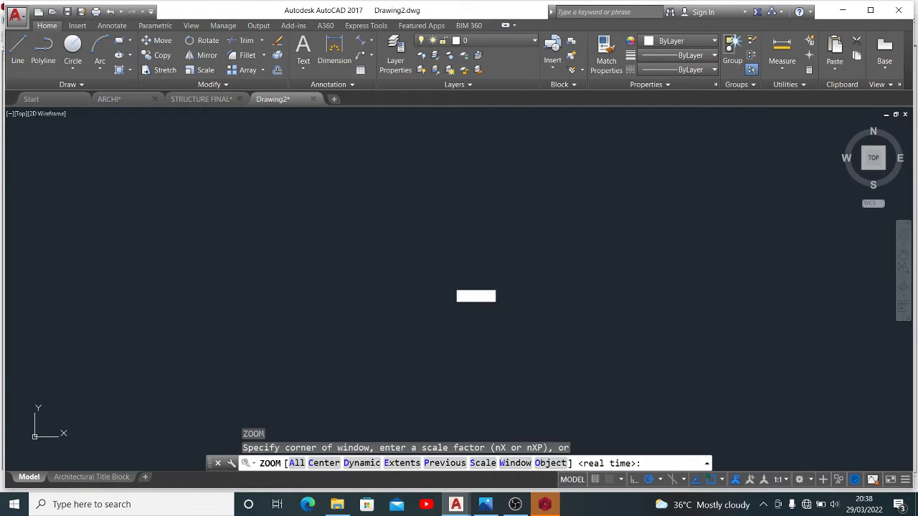
key("Return")
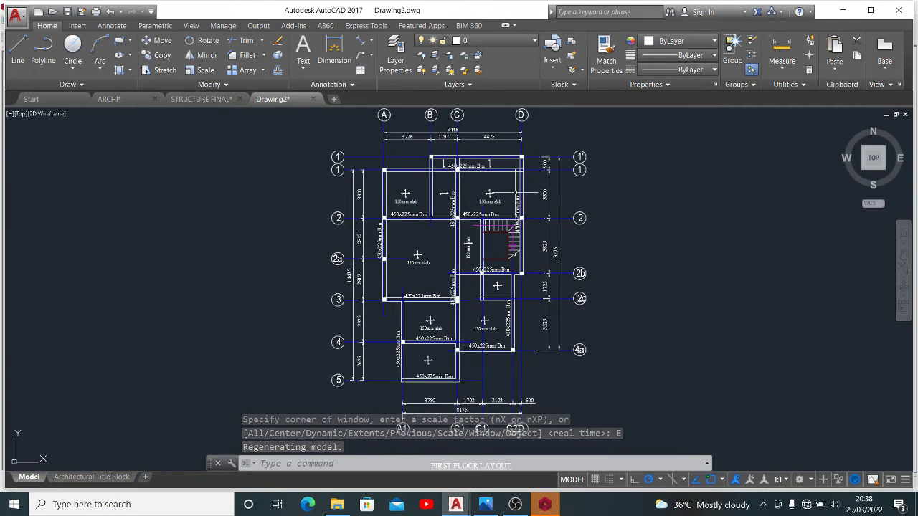
type("regen")
key("Return")
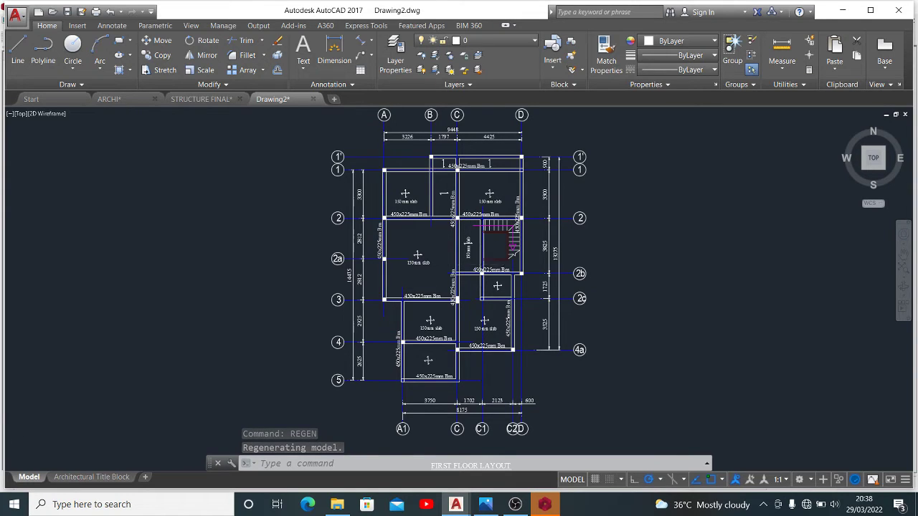
middle_click_drag(502, 258, 491, 270)
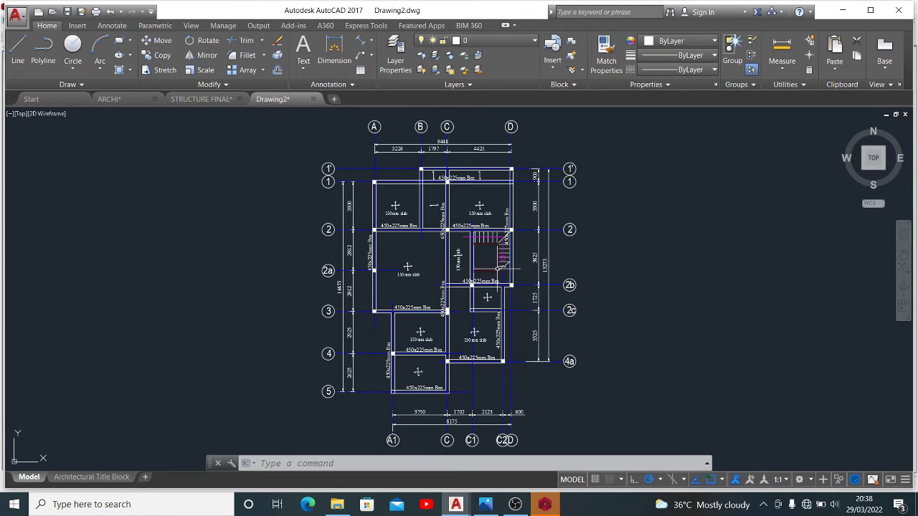
scroll(516, 178, "up", 8)
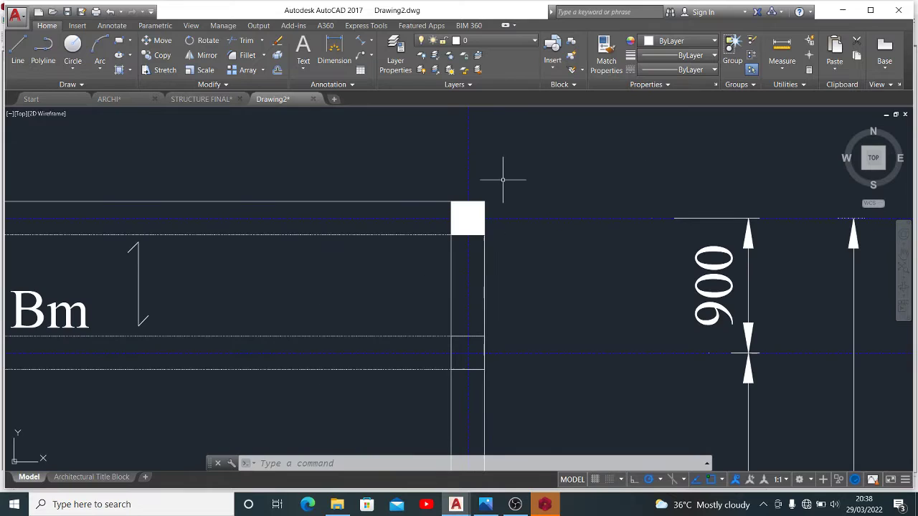
left_click(468, 207)
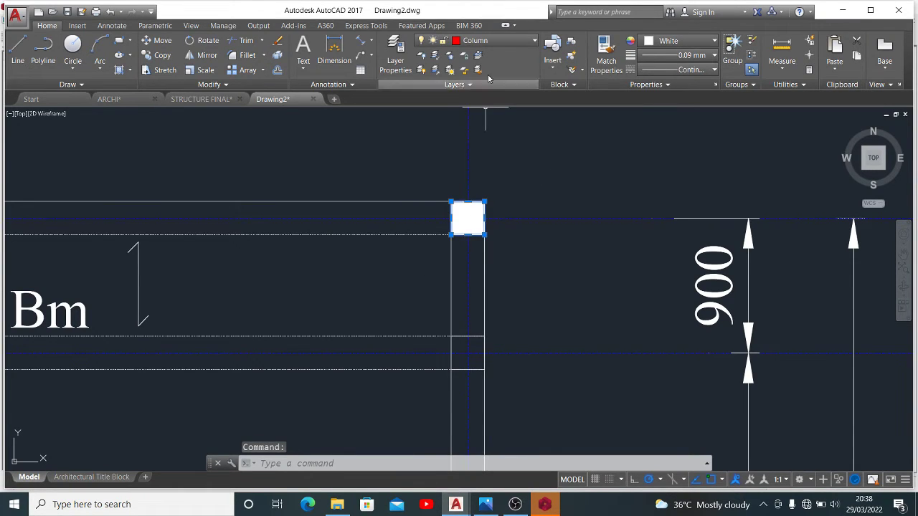
left_click(486, 42)
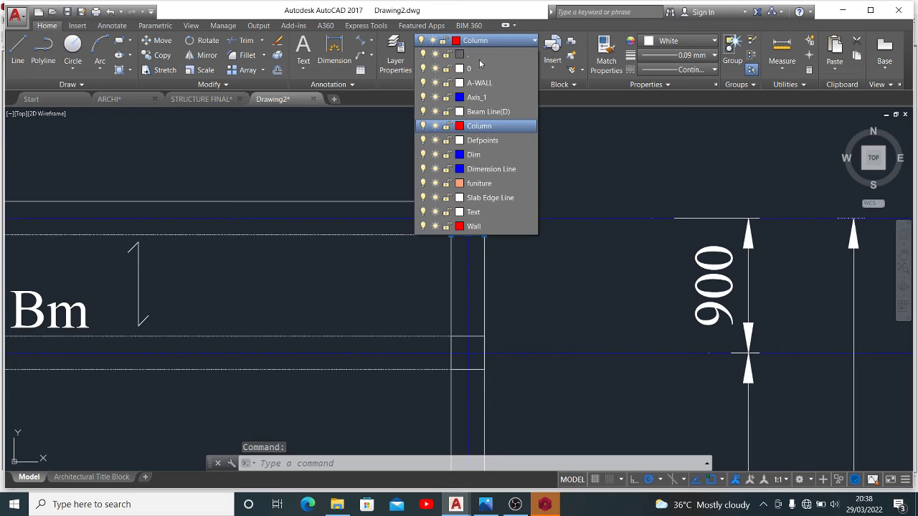
left_click(479, 129)
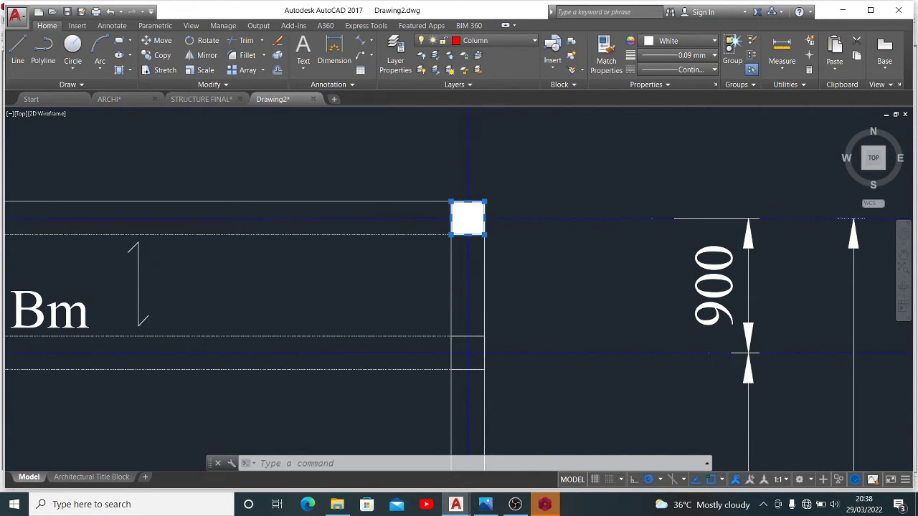
scroll(459, 172, "down", 5)
right_click(447, 159)
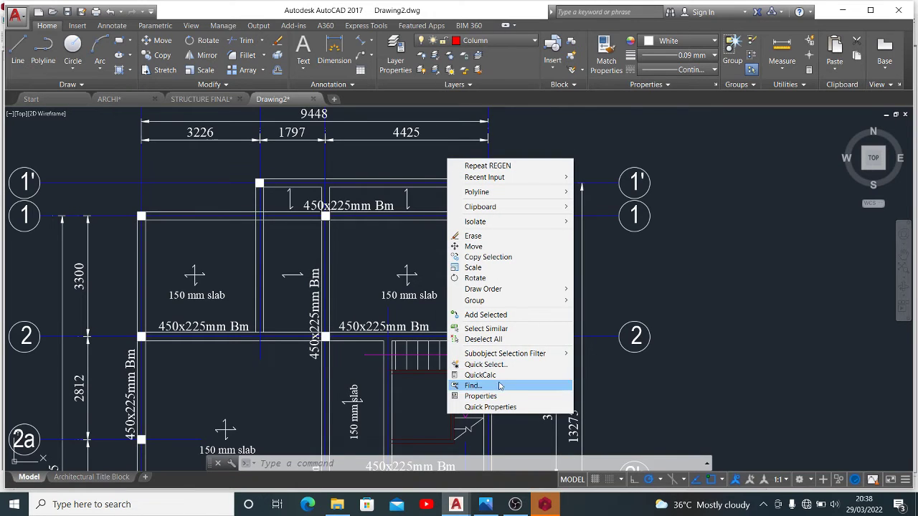
left_click(485, 329)
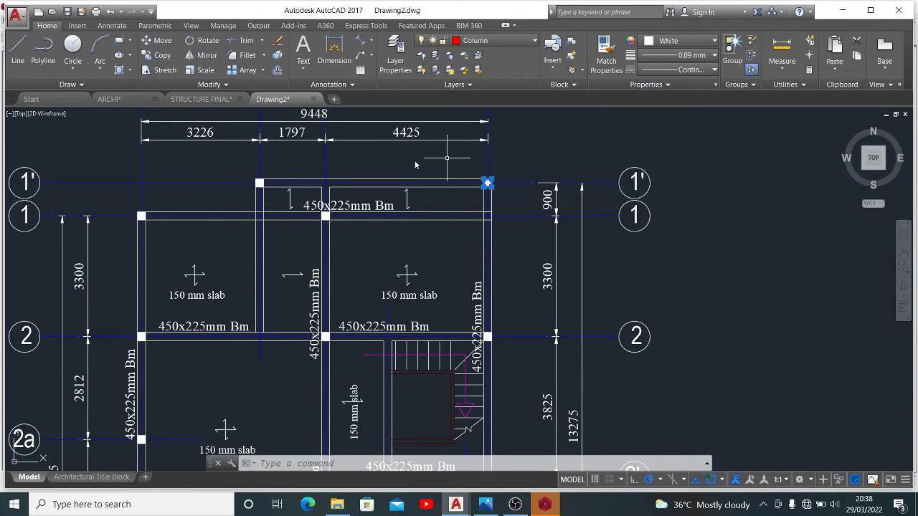
scroll(432, 156, "down", 2)
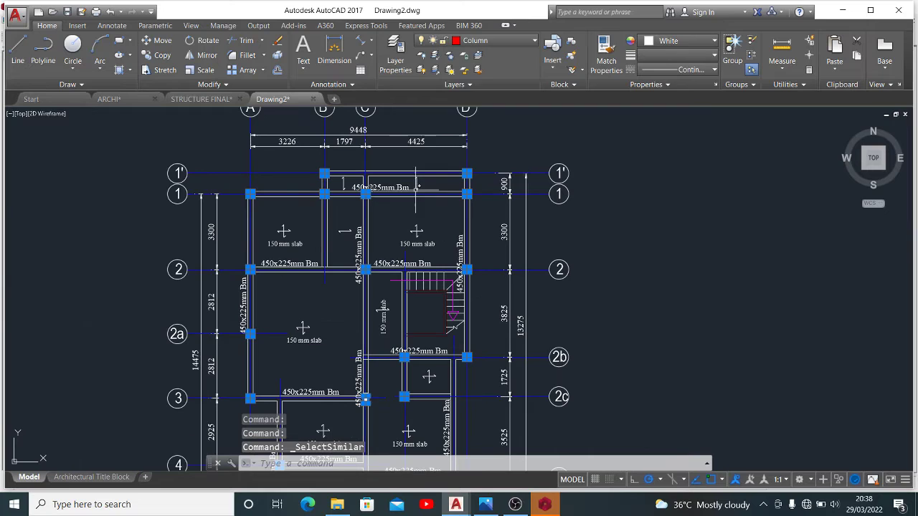
left_click(502, 40)
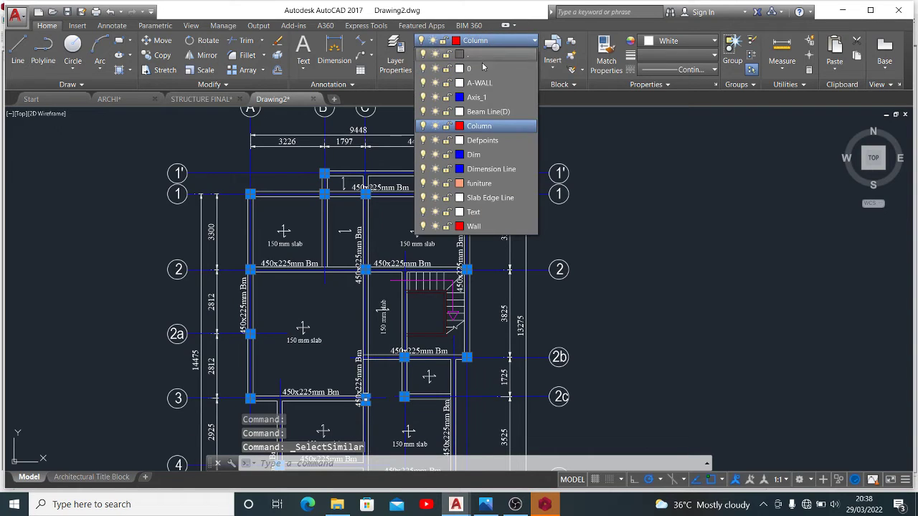
left_click(475, 128)
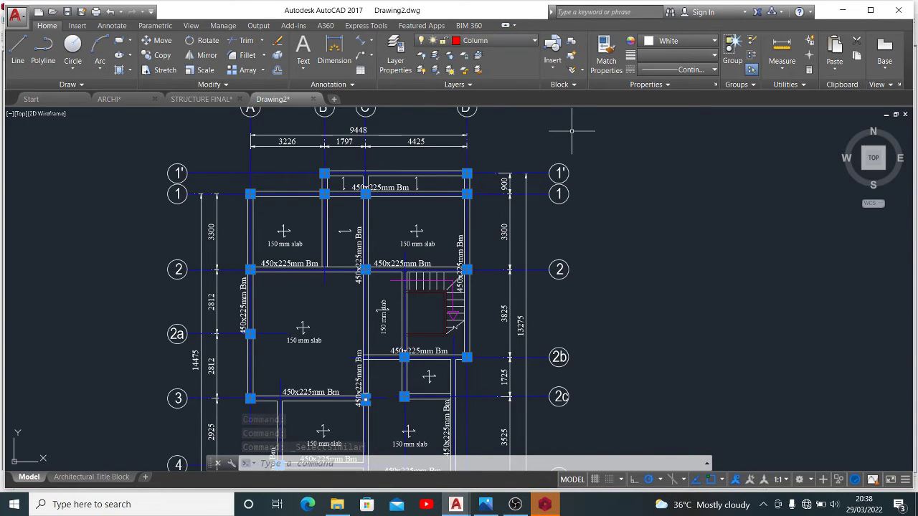
key("Escape")
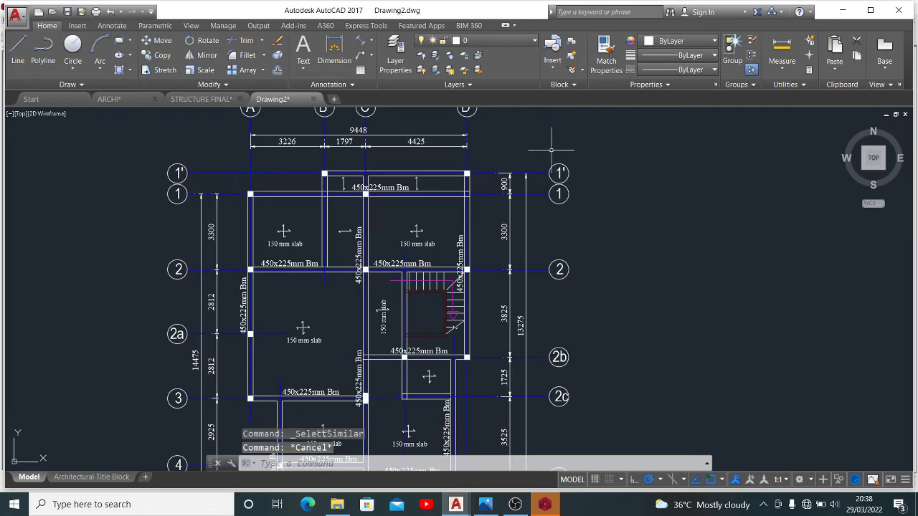
left_click(489, 194)
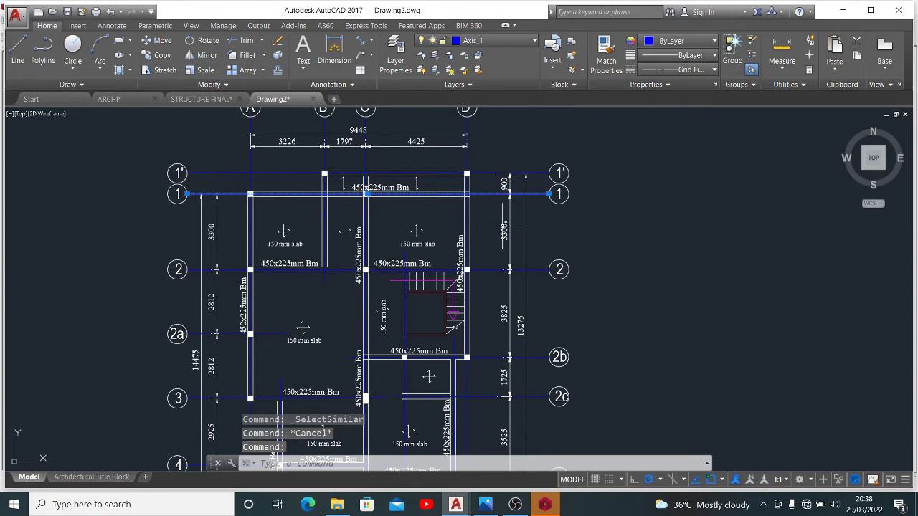
scroll(492, 204, "up", 2)
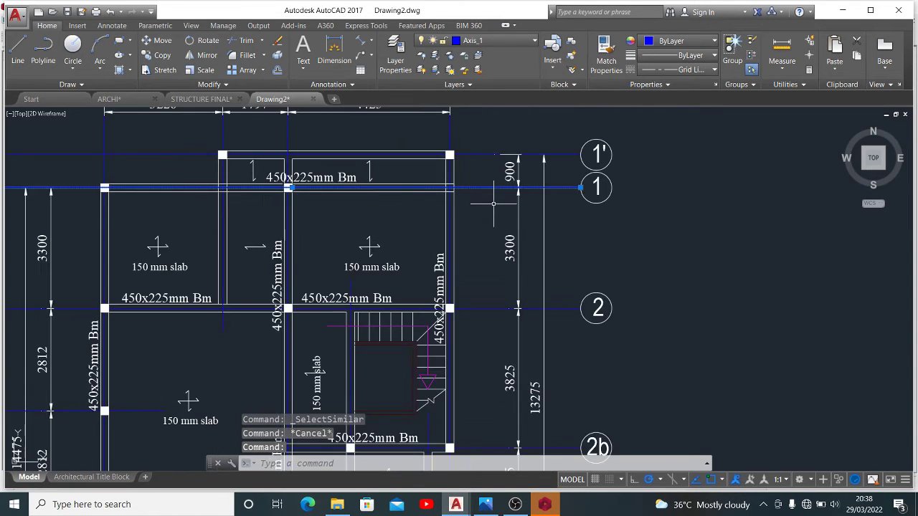
right_click(493, 192)
left_click(541, 349)
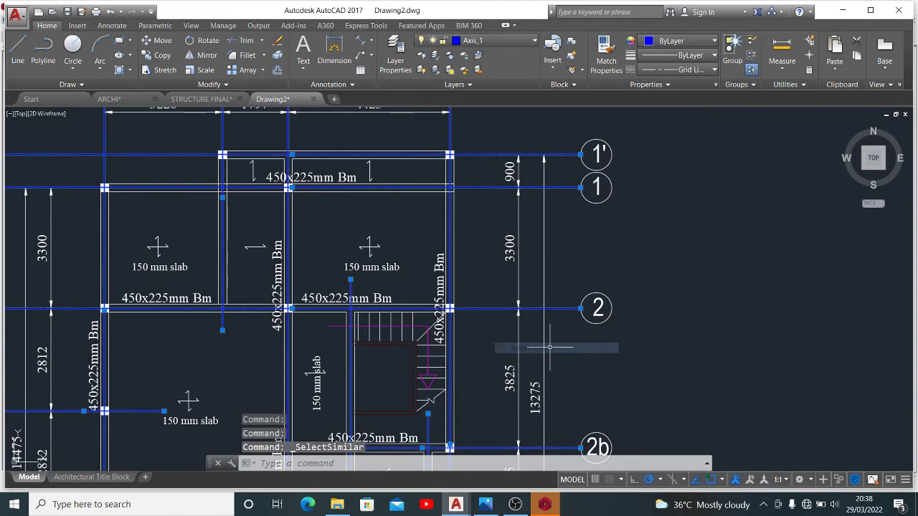
scroll(441, 177, "down", 3)
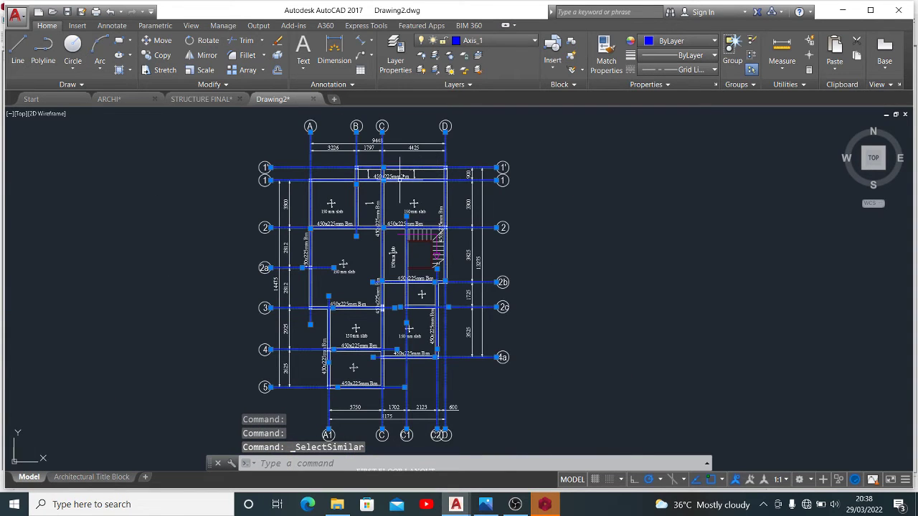
left_click(495, 42)
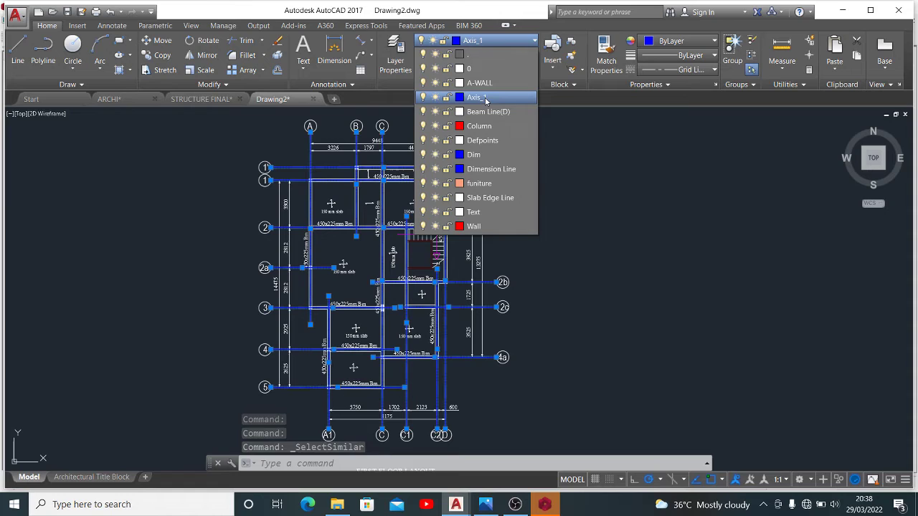
left_click(497, 97)
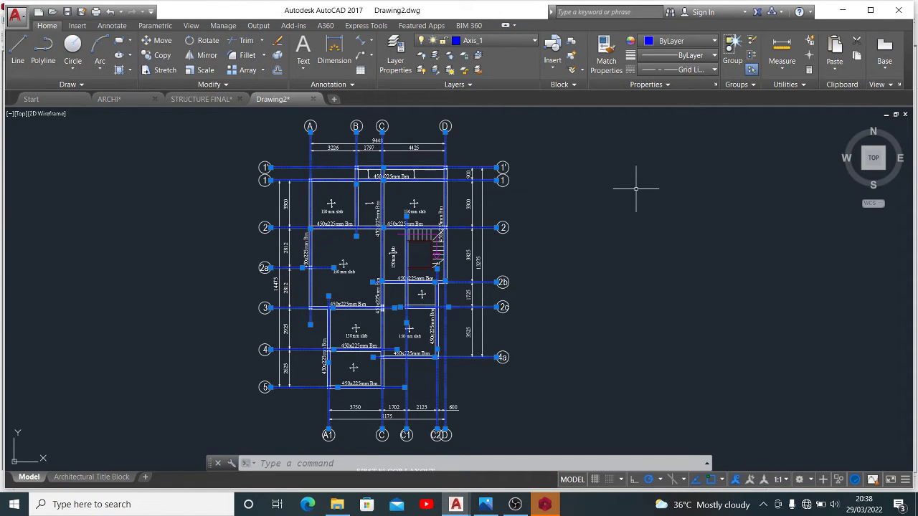
key("Escape")
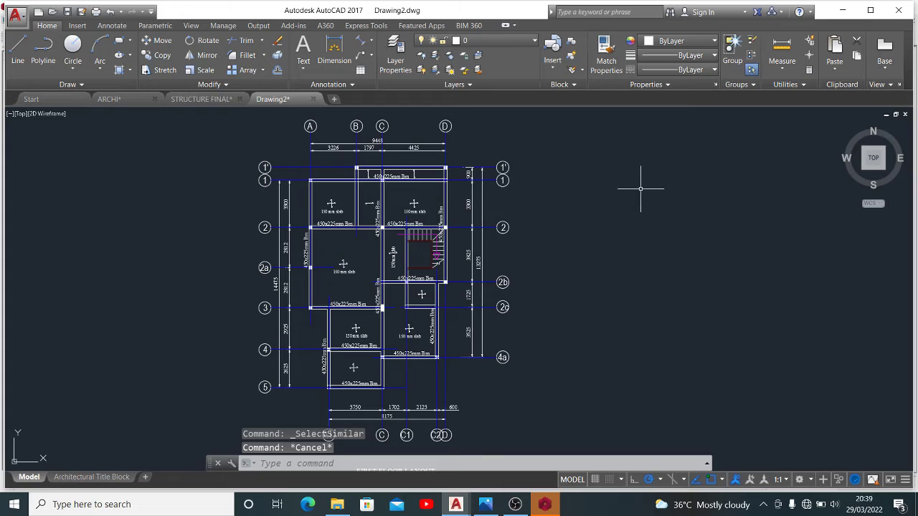
Save the plan to the Desktop as IMPORT.dxf (AutoCAD 2000/LT2000 DXF), then close it without resaving.
left_click(15, 17)
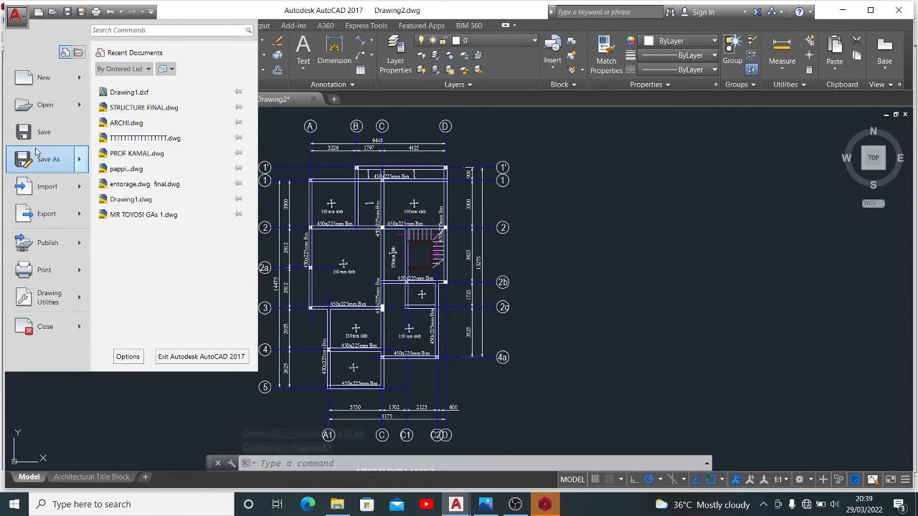
mouse_move(40, 161)
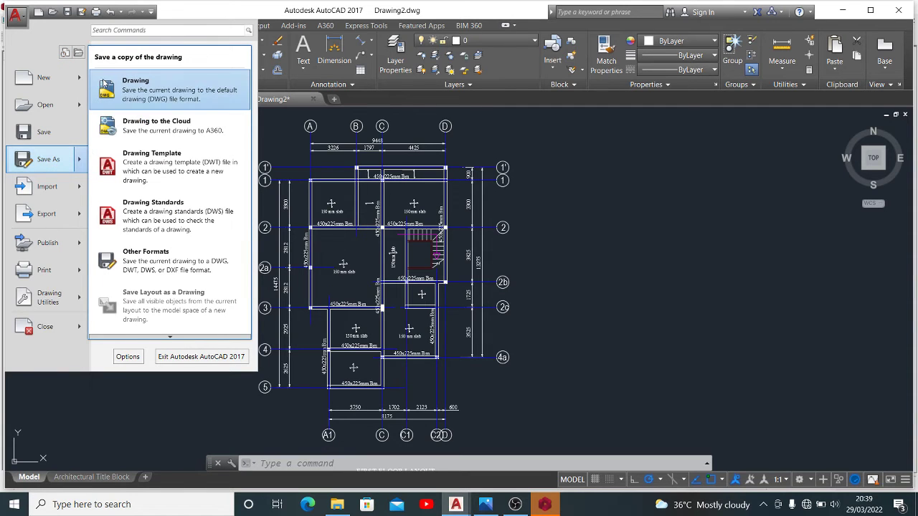
left_click(106, 85)
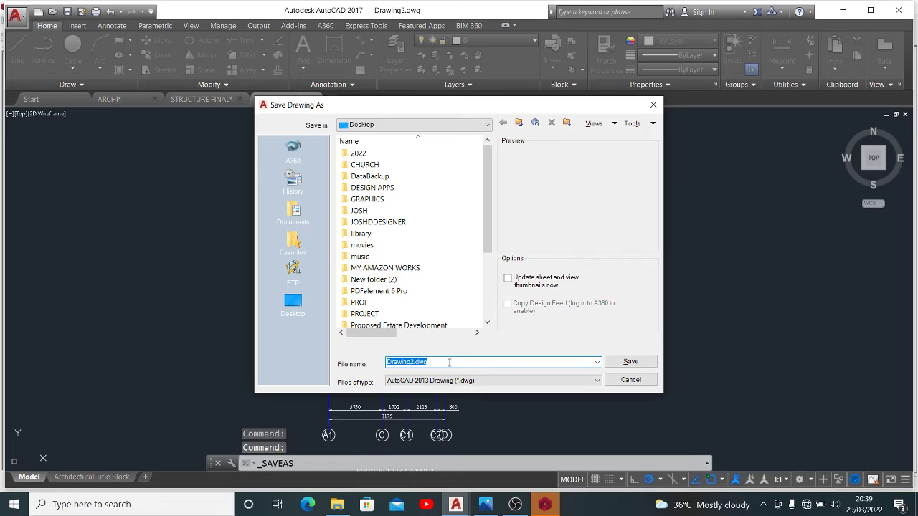
type("IMPORT")
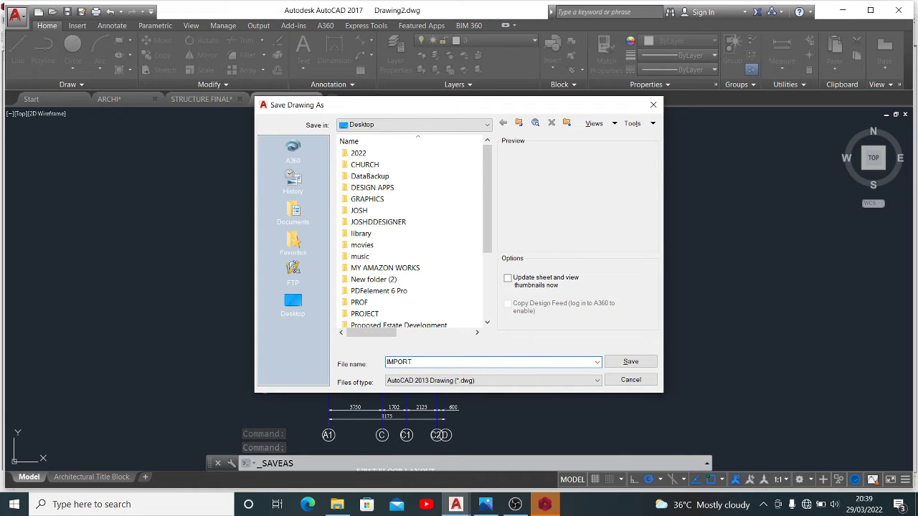
left_click(292, 305)
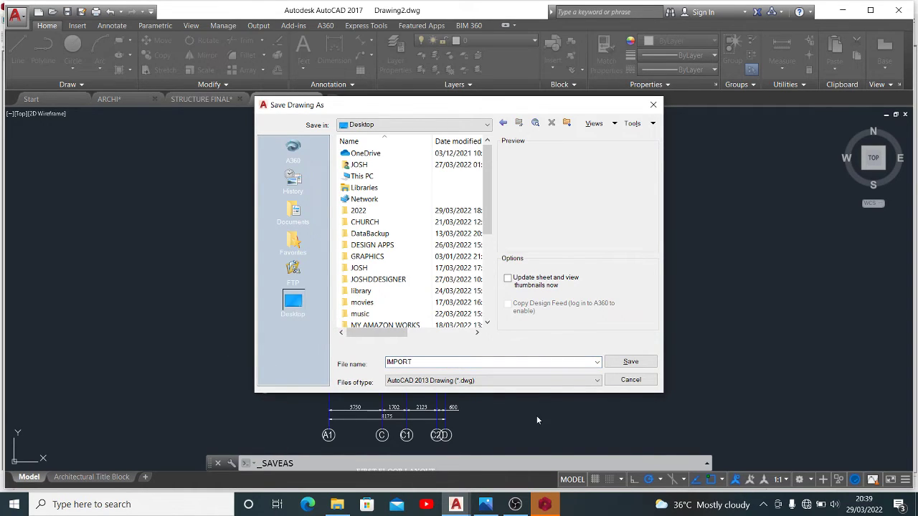
left_click(566, 381)
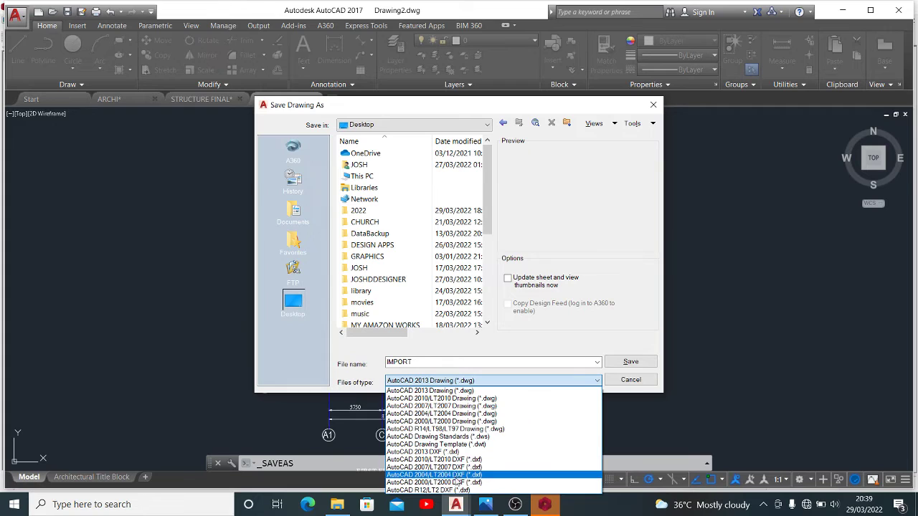
left_click(493, 482)
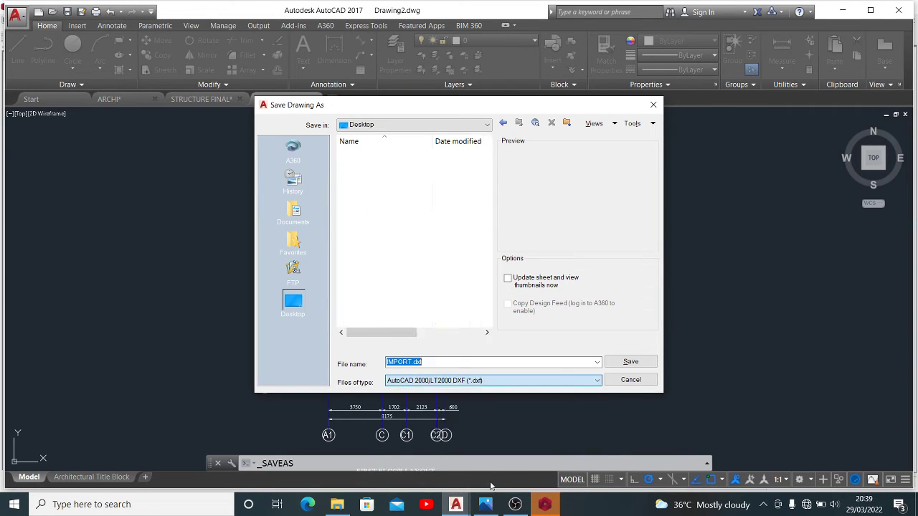
left_click(626, 361)
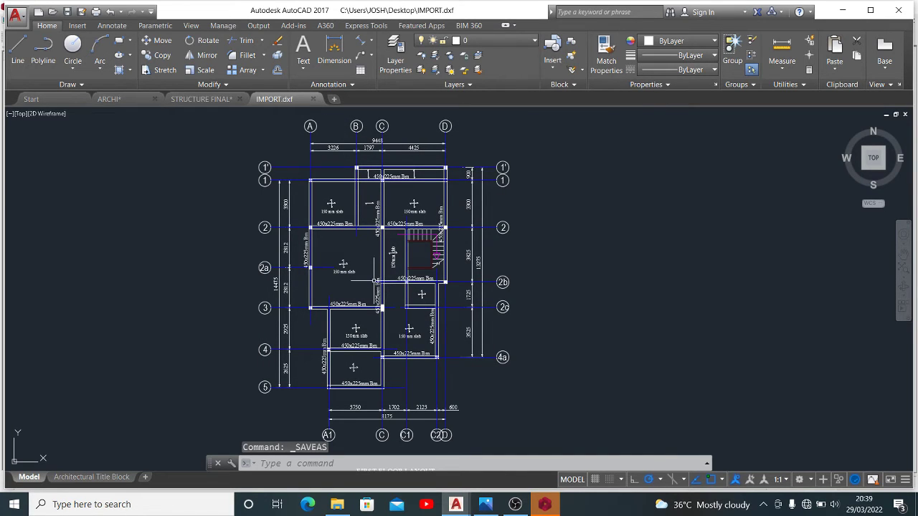
left_click(312, 99)
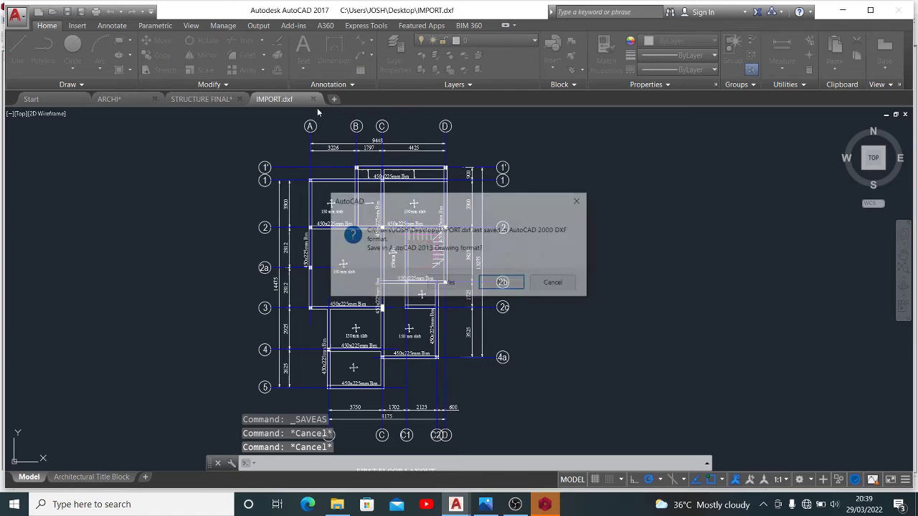
left_click(499, 282)
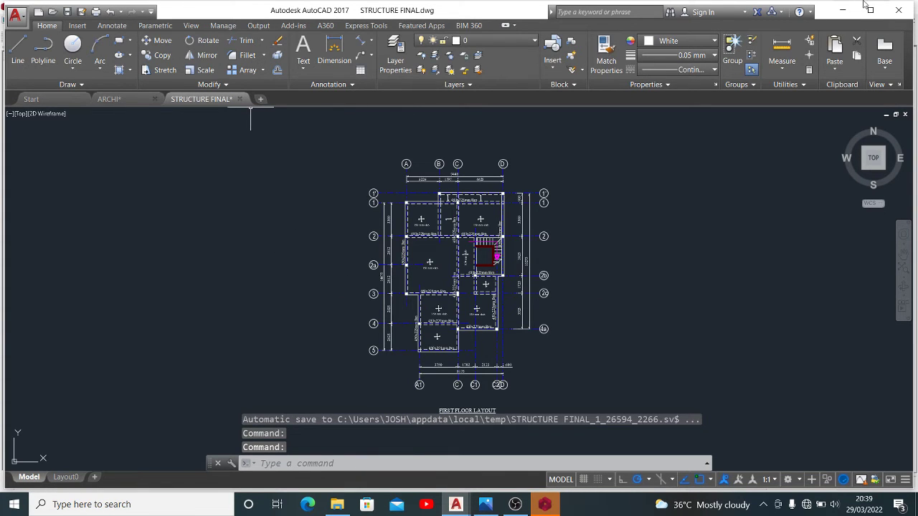
Minimize AutoCAD and open File > Model/File Import > External Reference Drawing in ProtaStructure.
left_click(842, 8)
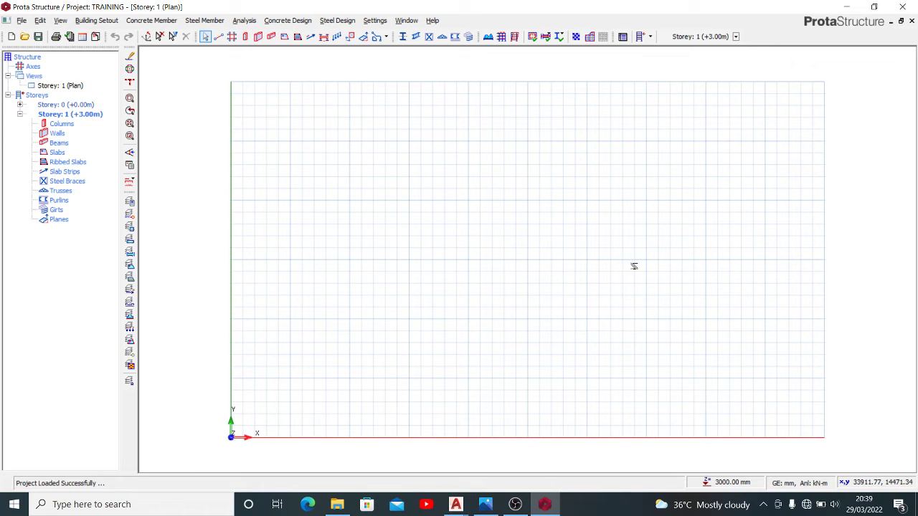
left_click(22, 20)
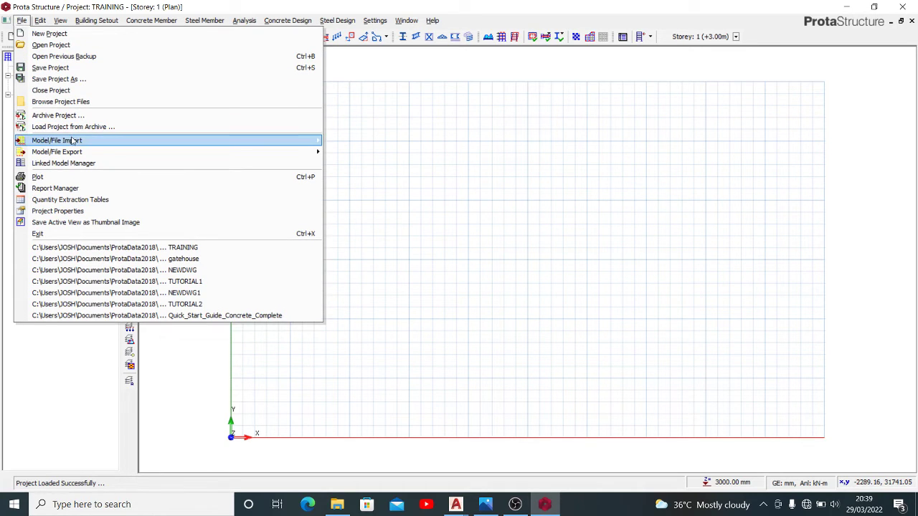
mouse_move(73, 142)
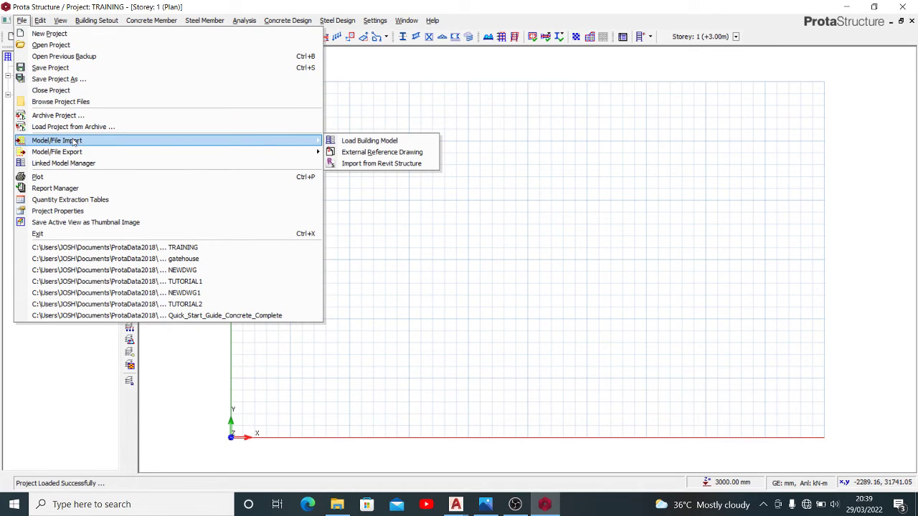
left_click(372, 152)
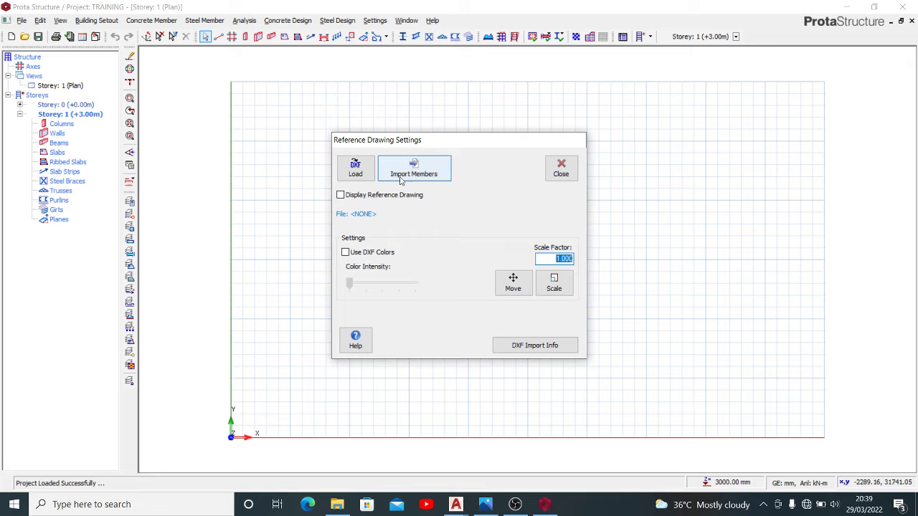
Load IMPORT.dxf as the reference drawing in mm with TEXT entities displayed, then move the dialog aside.
left_click(356, 169)
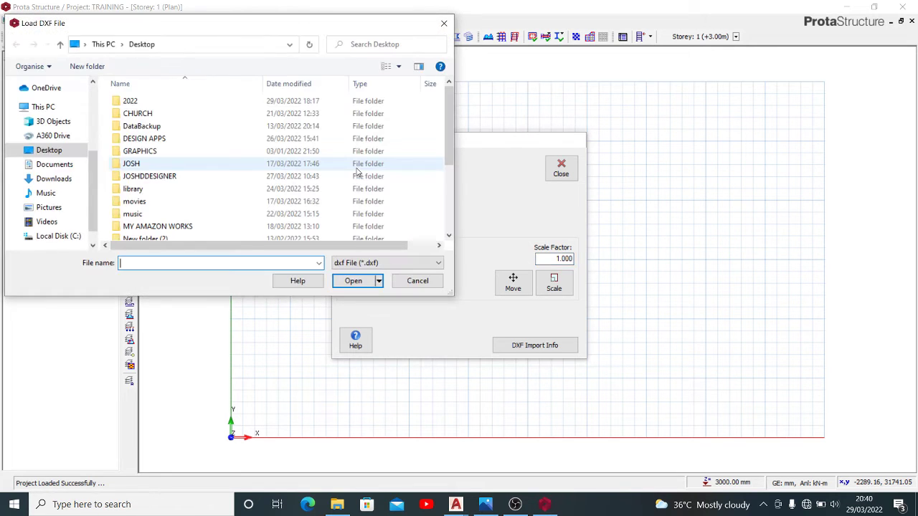
scroll(203, 141, "down", 3)
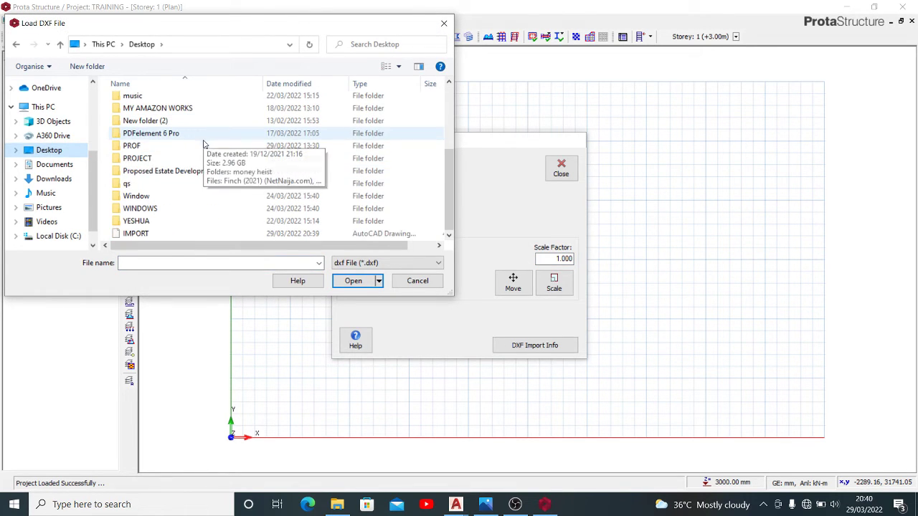
scroll(159, 236, "down", 1)
left_click(158, 234)
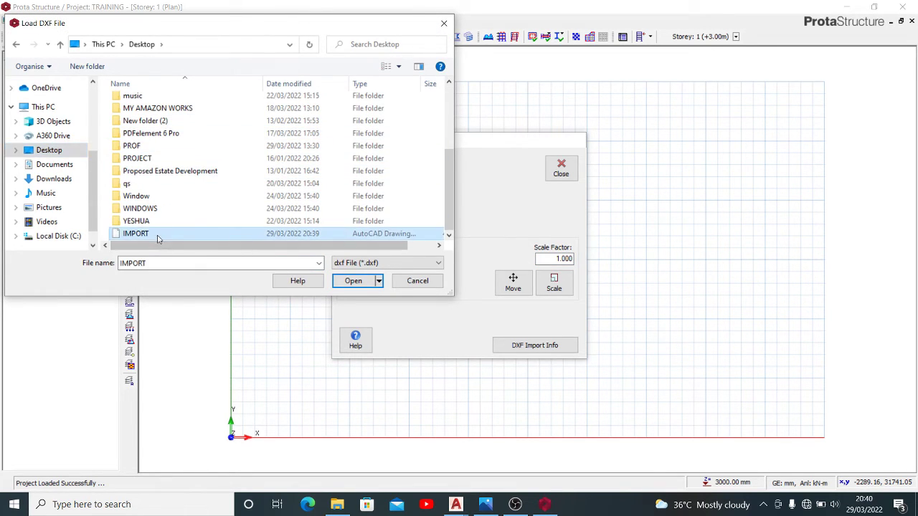
left_click(356, 281)
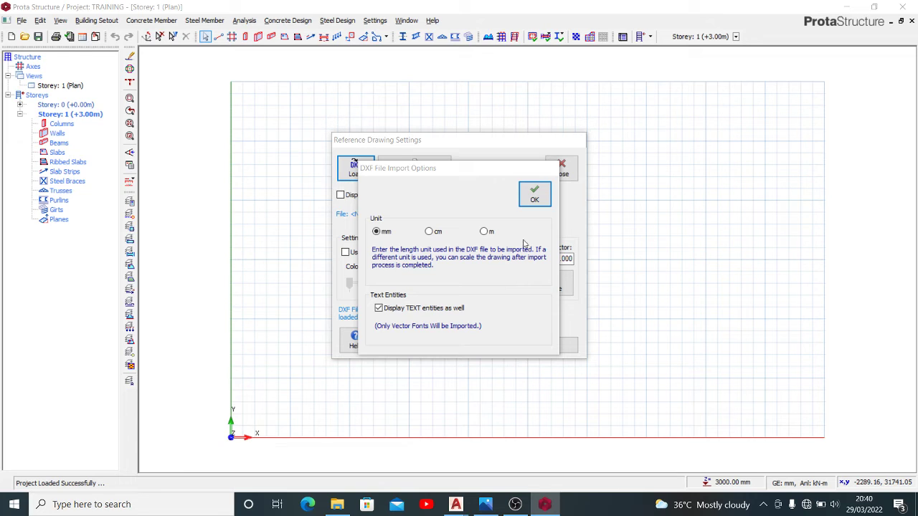
left_click(536, 203)
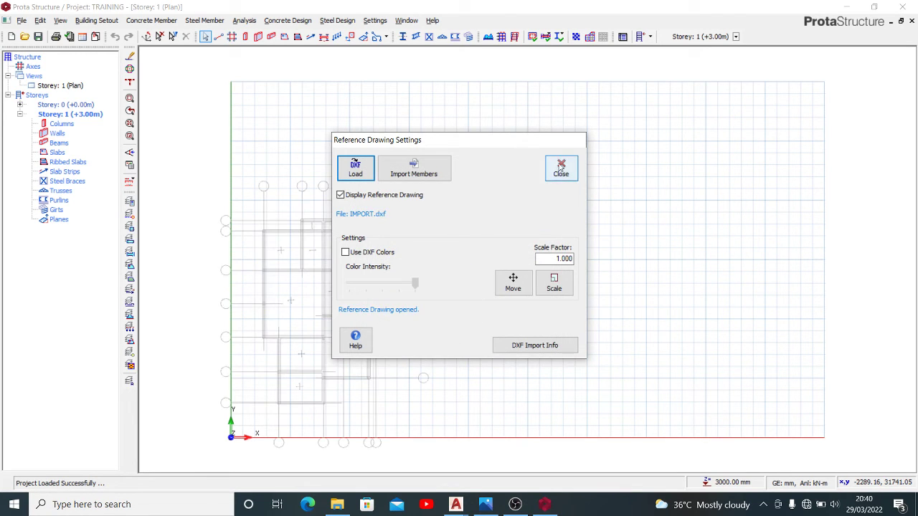
left_click_drag(526, 143, 724, 117)
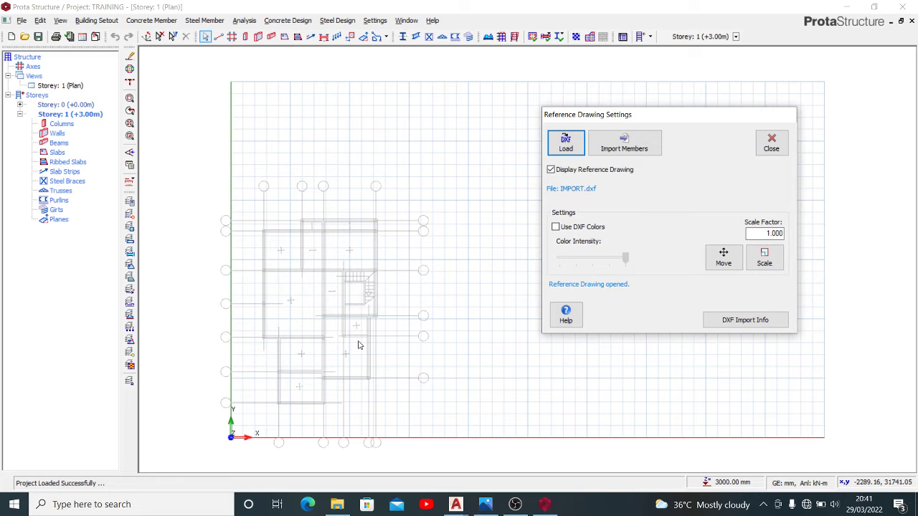
Import axes from layer AXIS_1 in both directions with drawing labels, plus columns from layer COLUMN.
left_click(633, 152)
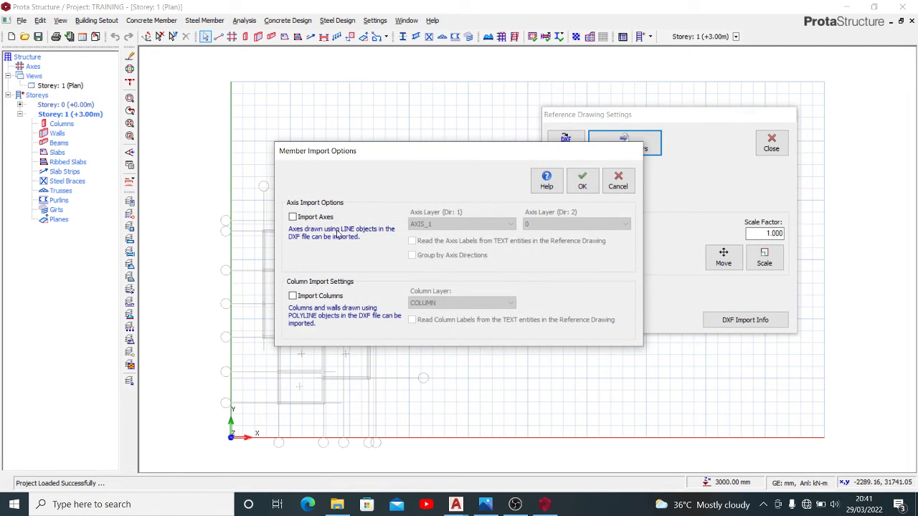
left_click(315, 216)
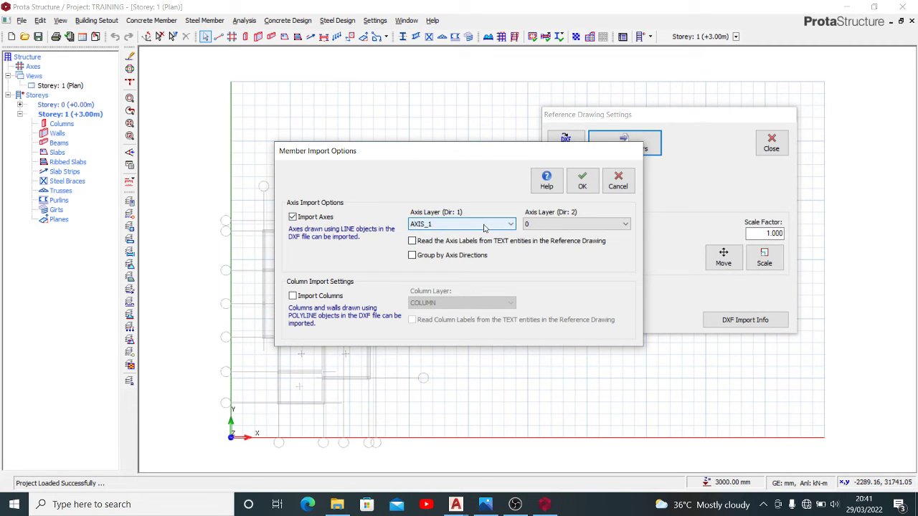
left_click(458, 226)
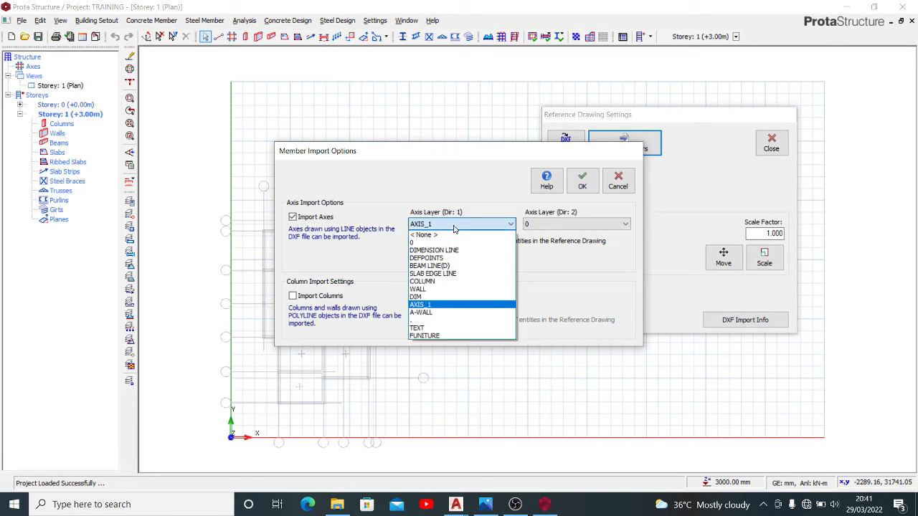
left_click(425, 306)
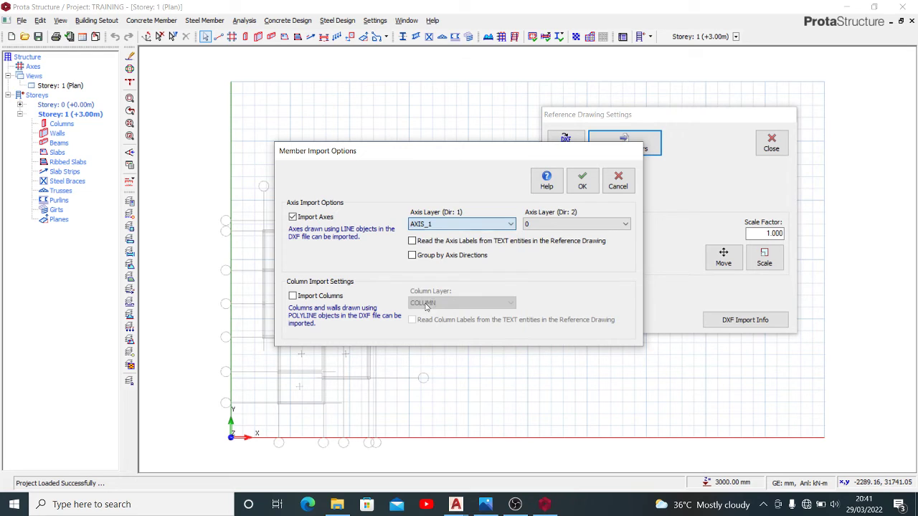
left_click(539, 224)
left_click(553, 304)
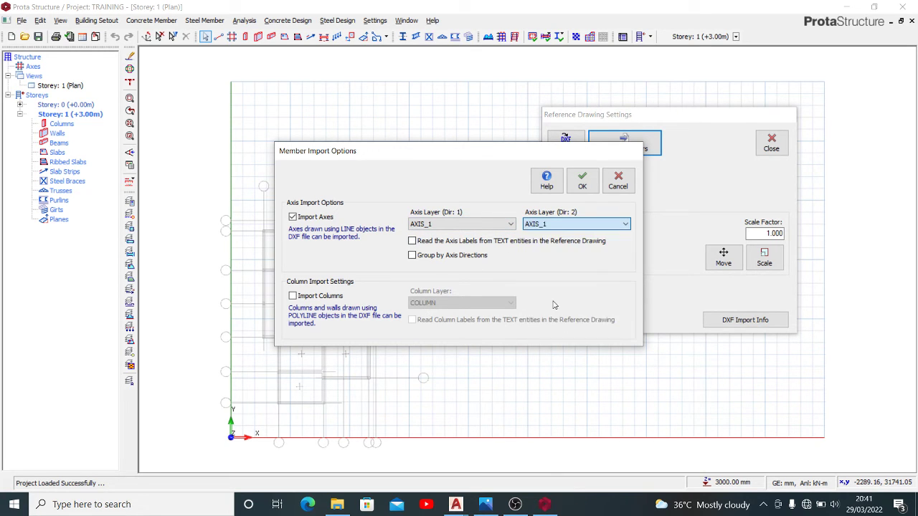
left_click(506, 243)
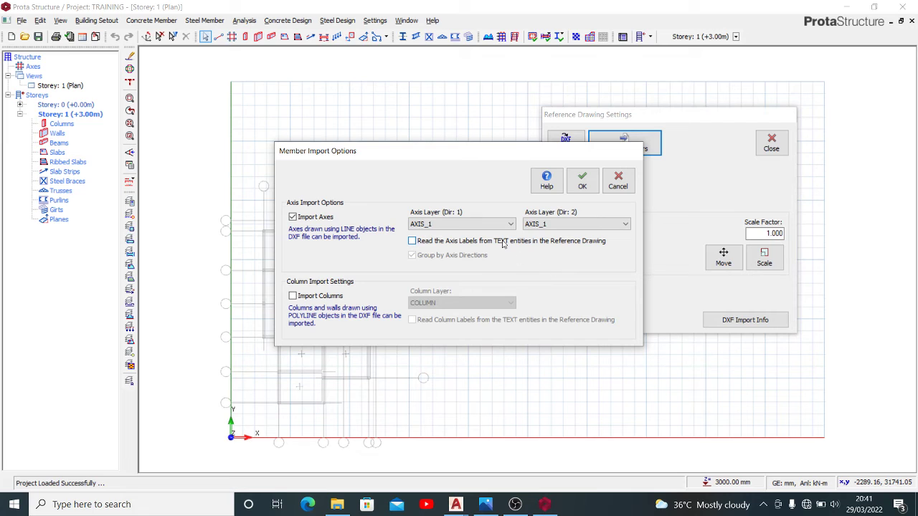
left_click(335, 301)
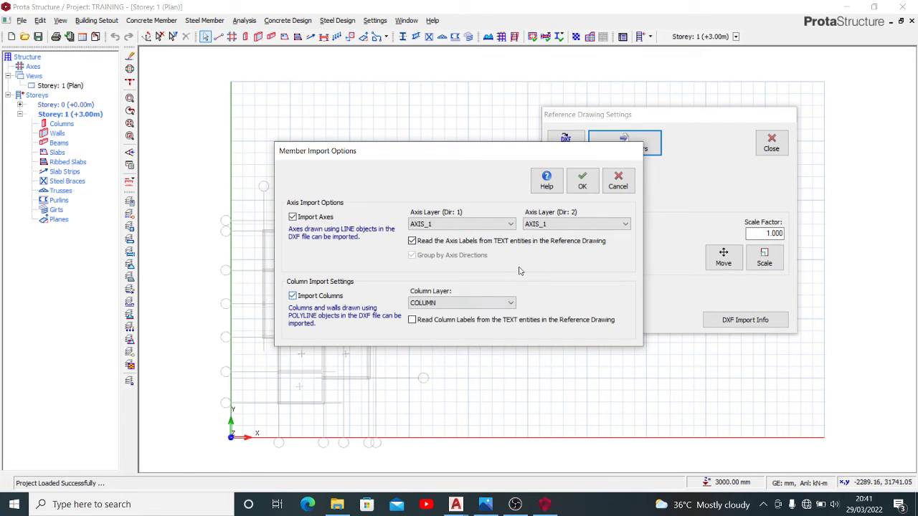
left_click(488, 304)
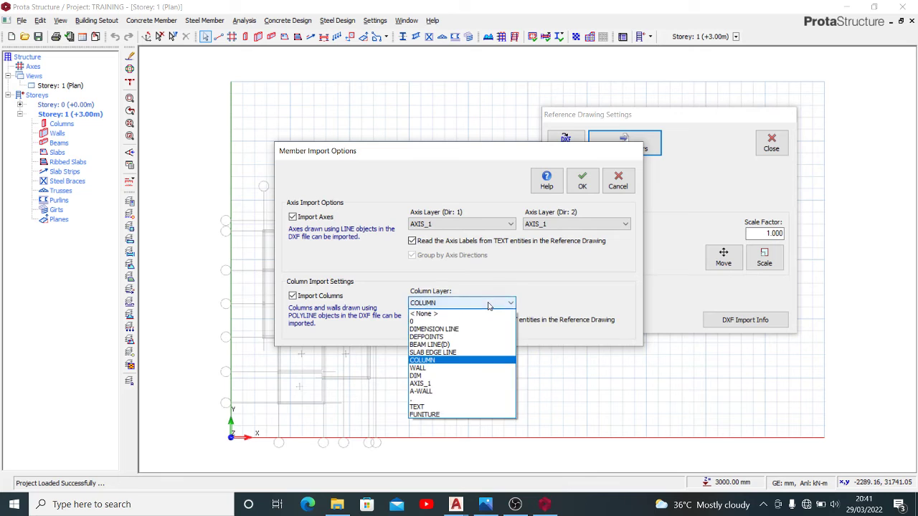
left_click(437, 362)
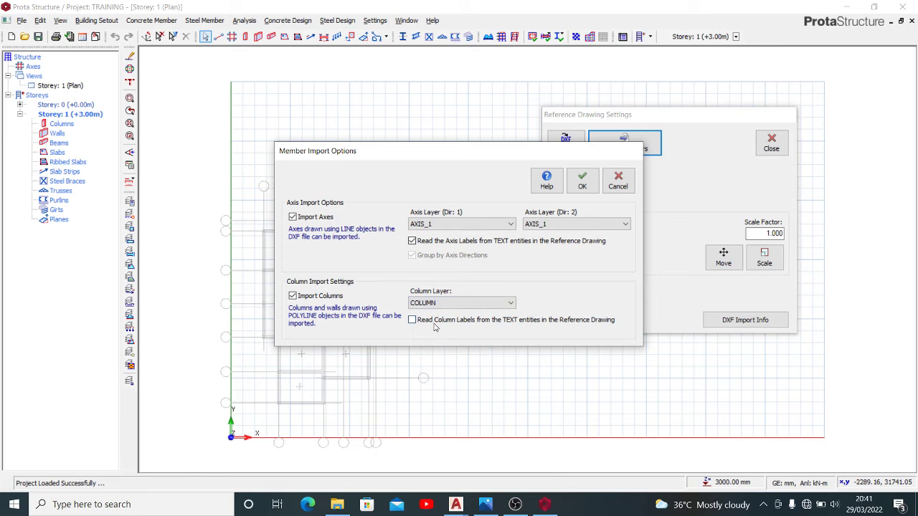
left_click(592, 186)
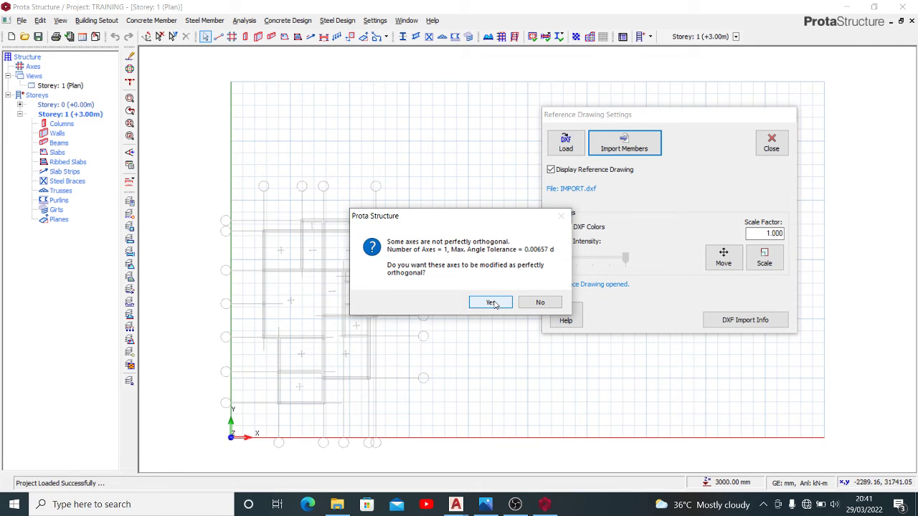
Accept making the skewed axis orthogonal, then run the building model check, which reports 0 errors.
left_click(490, 302)
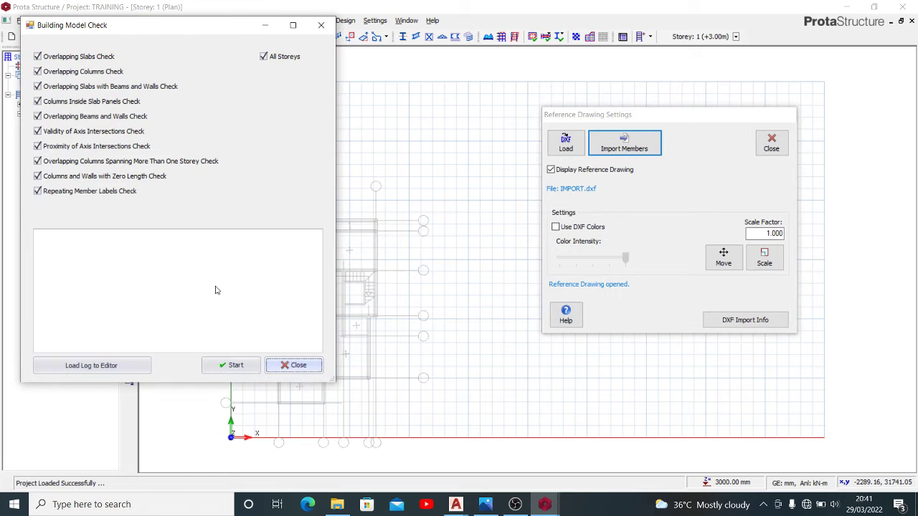
left_click(237, 366)
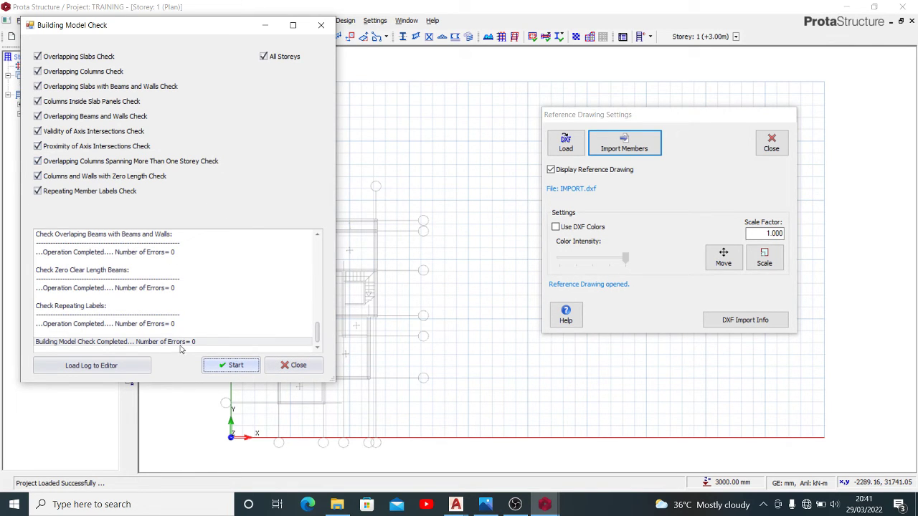
left_click(280, 366)
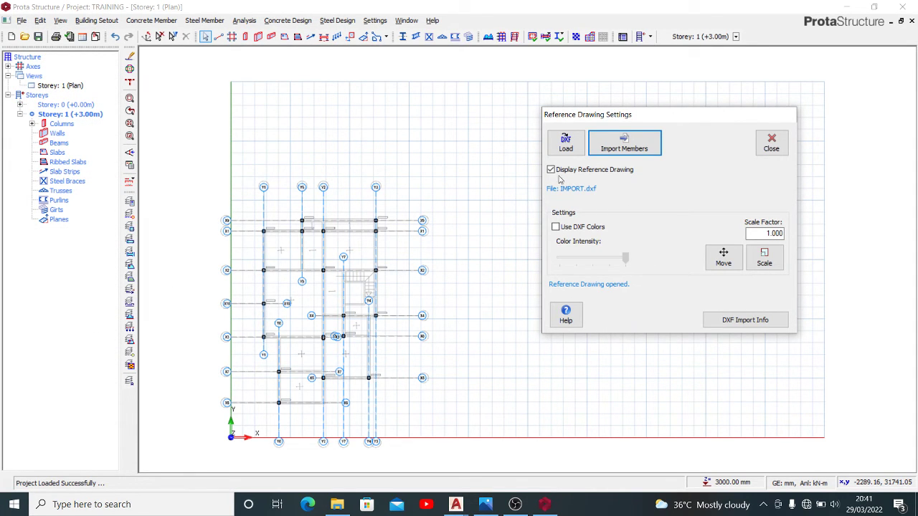
Close Reference Drawing Settings and zoom around the Storey 1 plan to inspect the imported axes and columns.
left_click(299, 296)
left_click(770, 143)
scroll(286, 286, "up", 1)
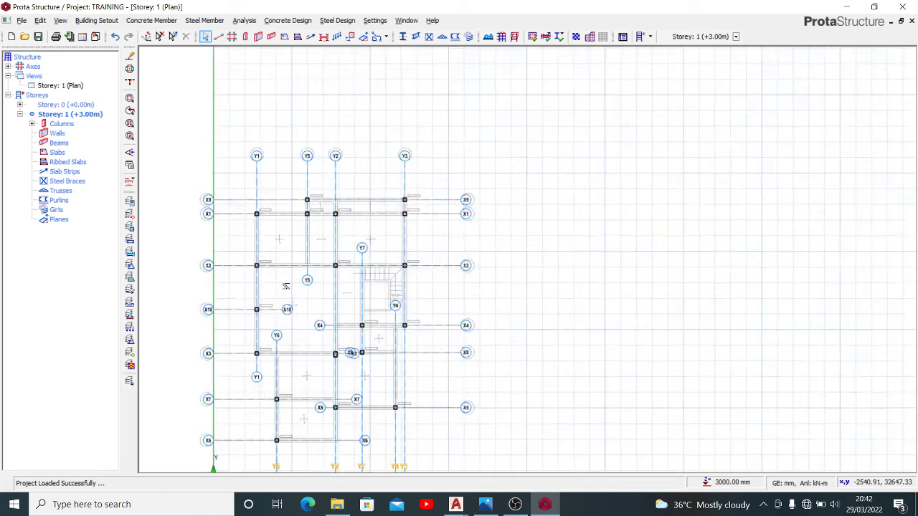
scroll(317, 230, "up", 1)
scroll(409, 188, "up", 1)
scroll(432, 184, "up", 1)
scroll(476, 186, "up", 1)
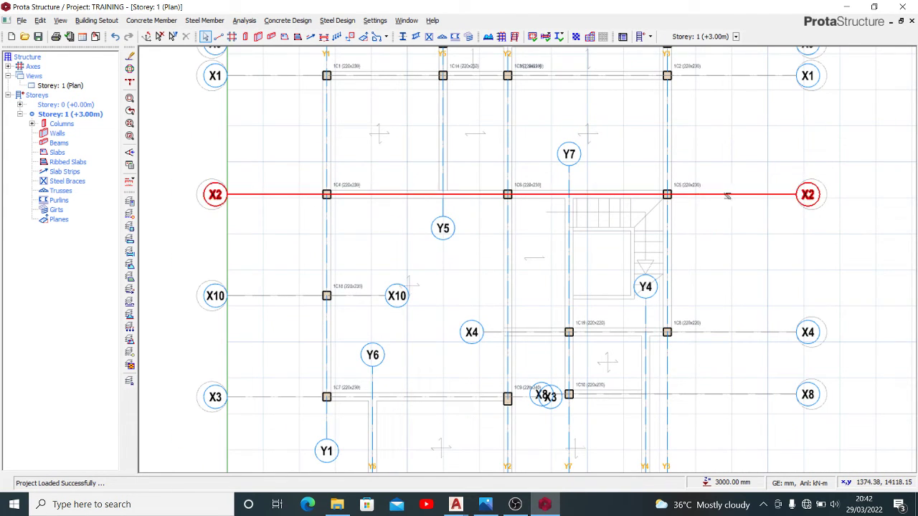
scroll(533, 181, "up", 4)
scroll(548, 156, "down", 5)
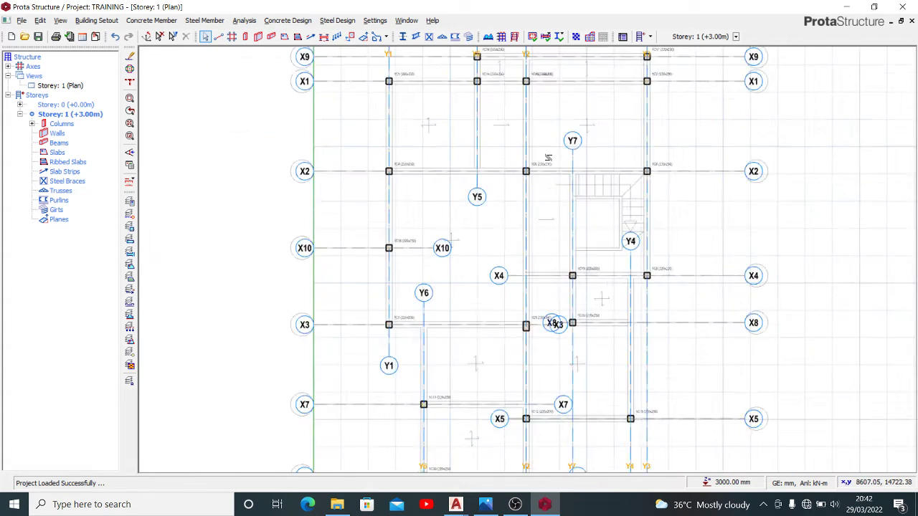
scroll(549, 157, "down", 1)
scroll(566, 172, "down", 1)
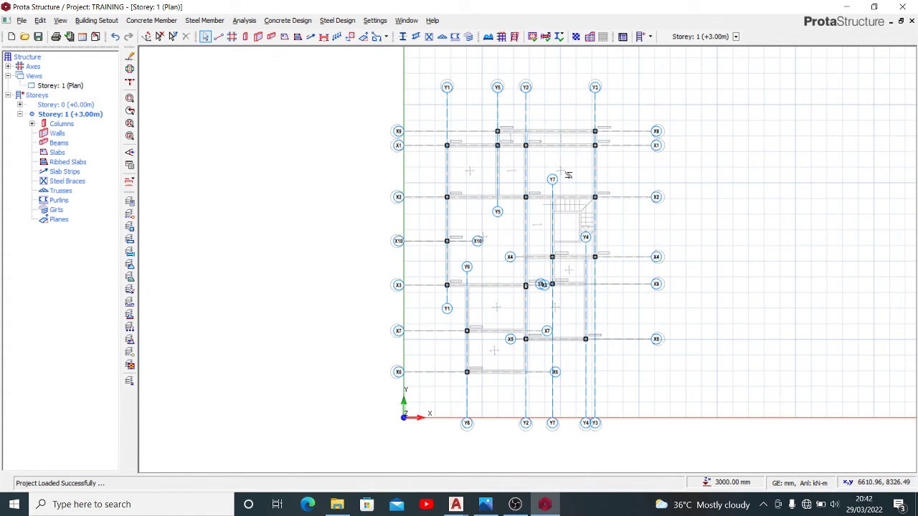
scroll(588, 189, "up", 1)
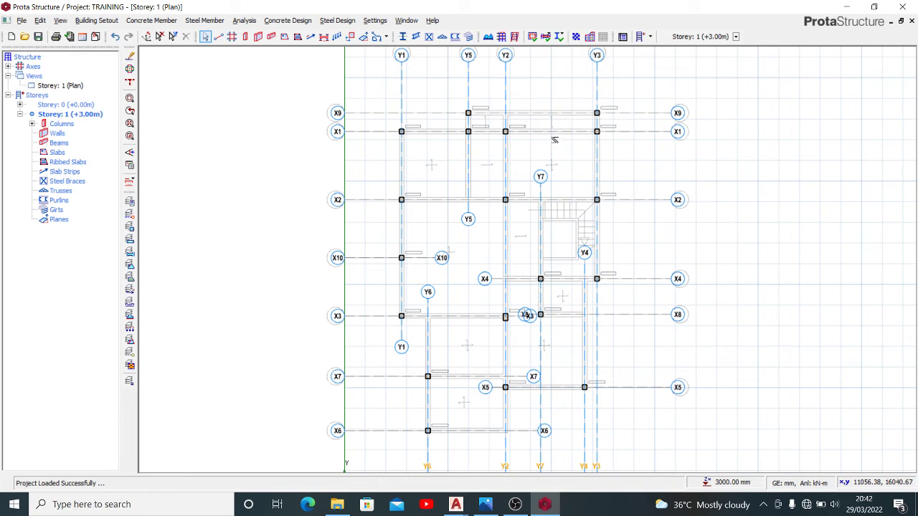
scroll(555, 143, "down", 1)
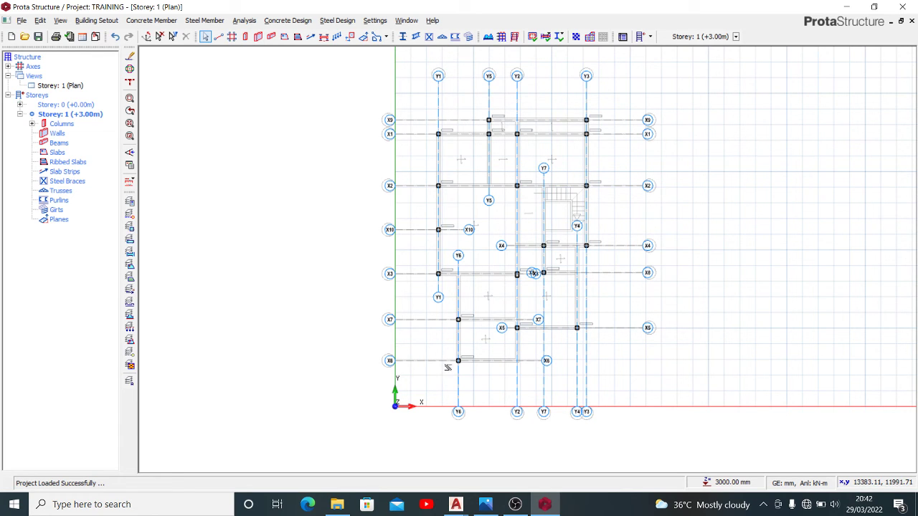
scroll(522, 424, "up", 2)
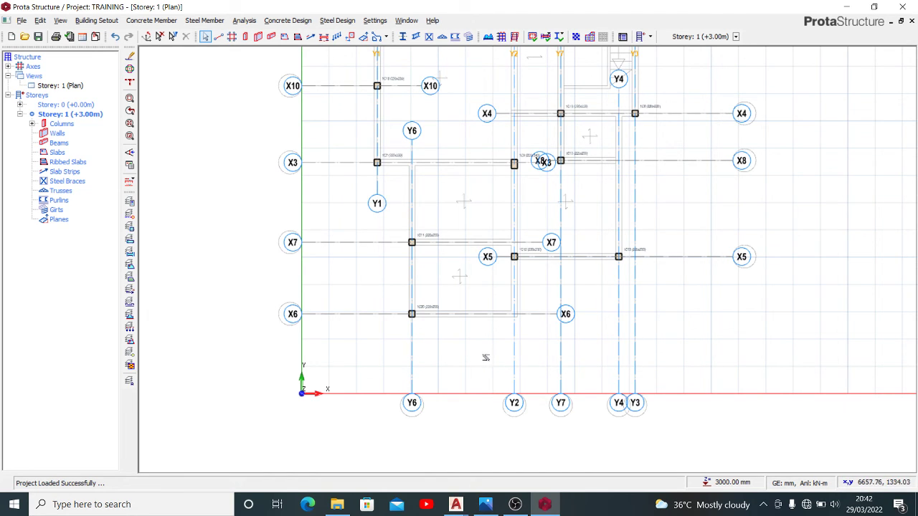
scroll(488, 363, "down", 1)
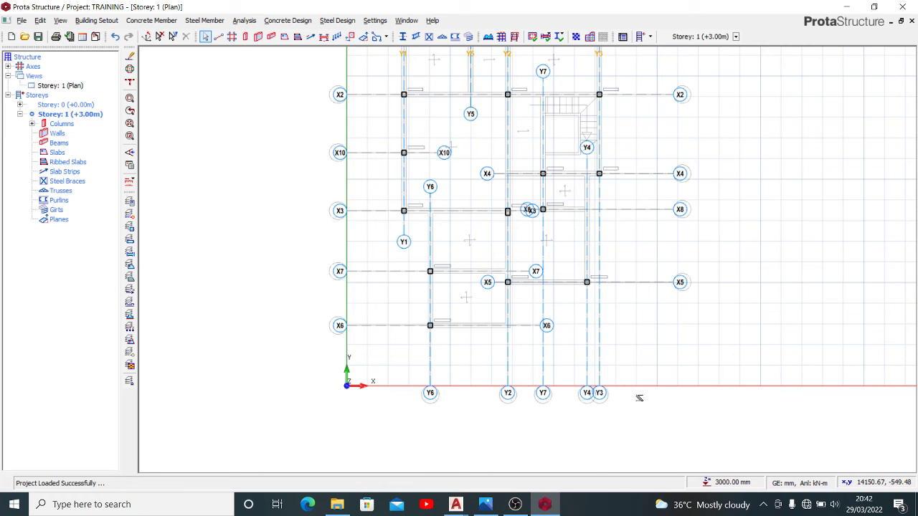
Compare the grid against the first floor layout in STRUCTURE FINAL.dwg in AutoCAD, then return to ProtaStructure.
left_click(459, 505)
left_click(475, 455)
scroll(390, 350, "up", 3)
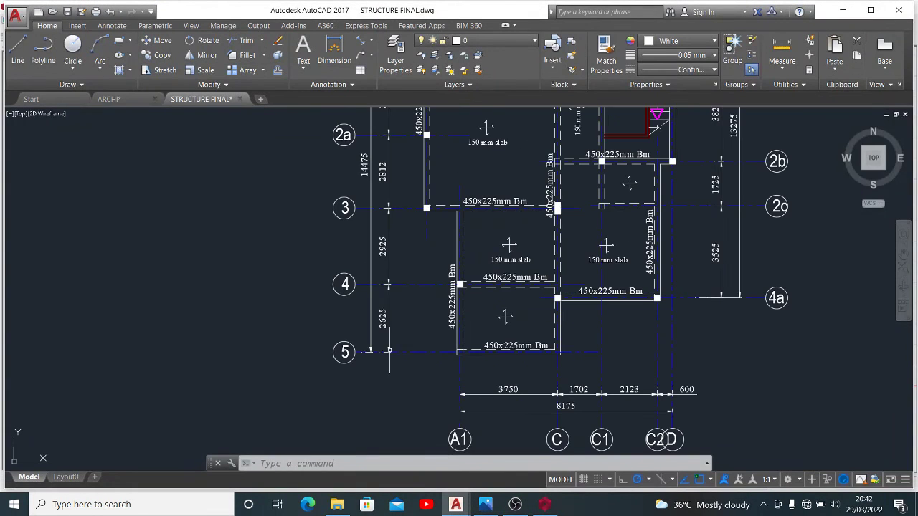
scroll(355, 344, "down", 2)
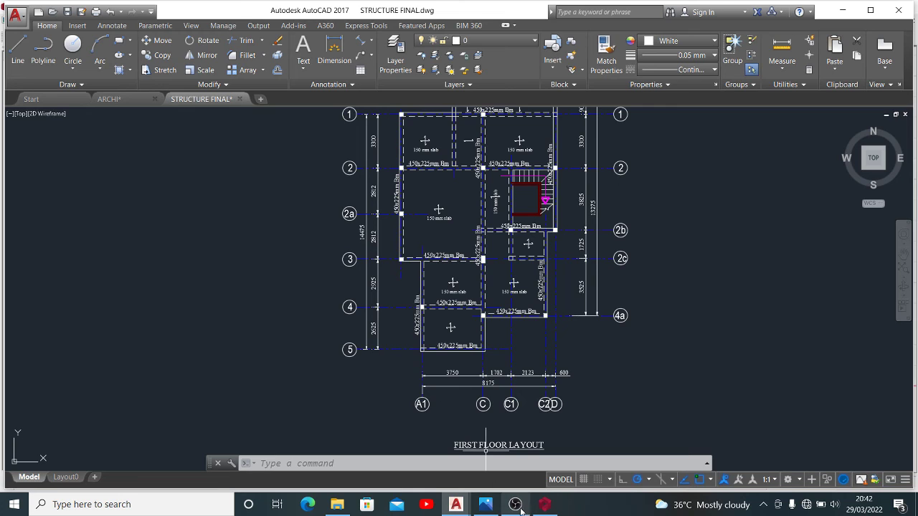
left_click(544, 505)
Change axis X6's Label property to 5 and apply the update.
scroll(337, 328, "up", 2)
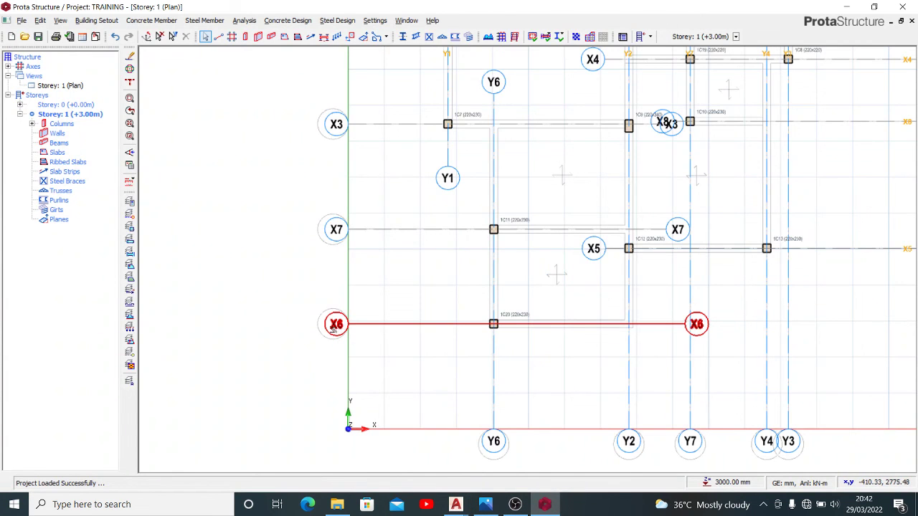
right_click(332, 327)
left_click(328, 315)
right_click(328, 315)
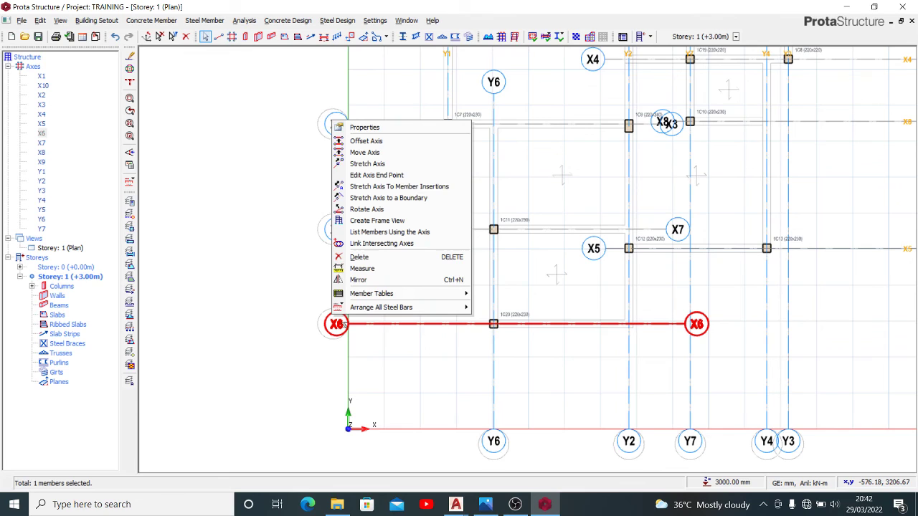
left_click(377, 126)
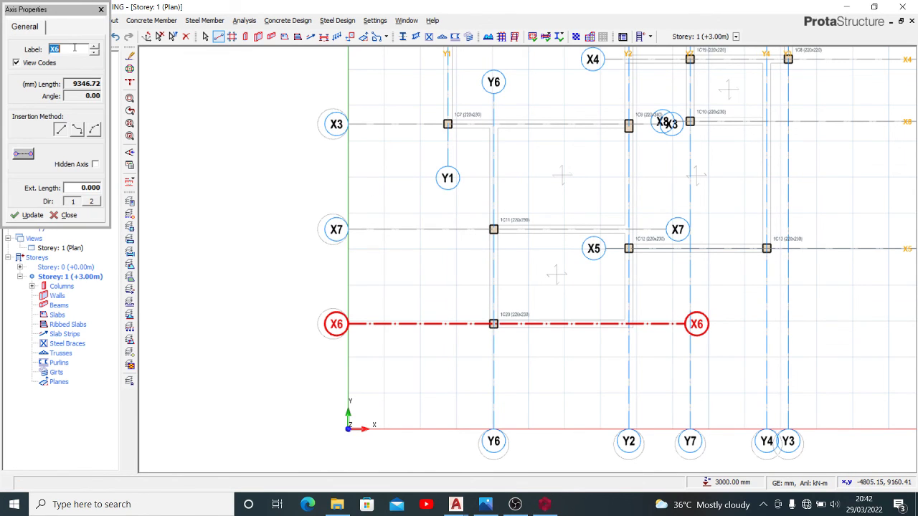
type("5")
left_click(29, 215)
left_click(55, 215)
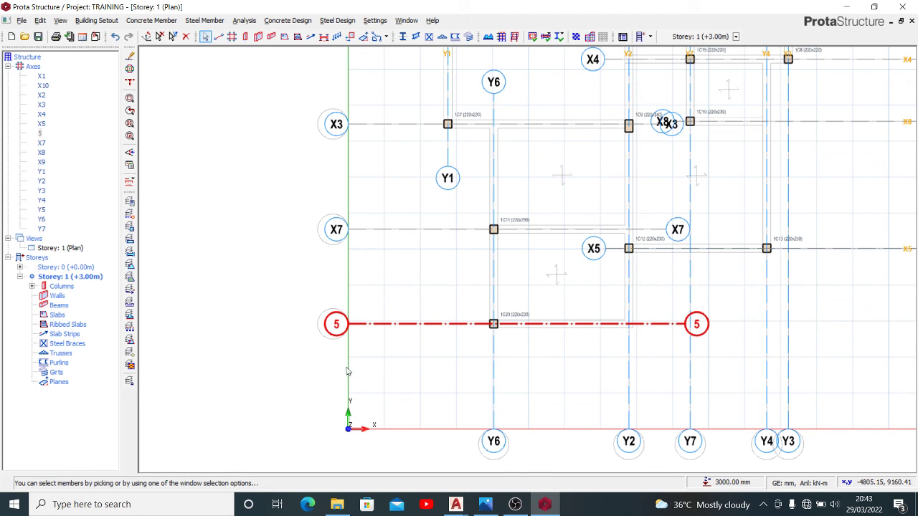
scroll(344, 364, "down", 3)
scroll(365, 161, "down", 2)
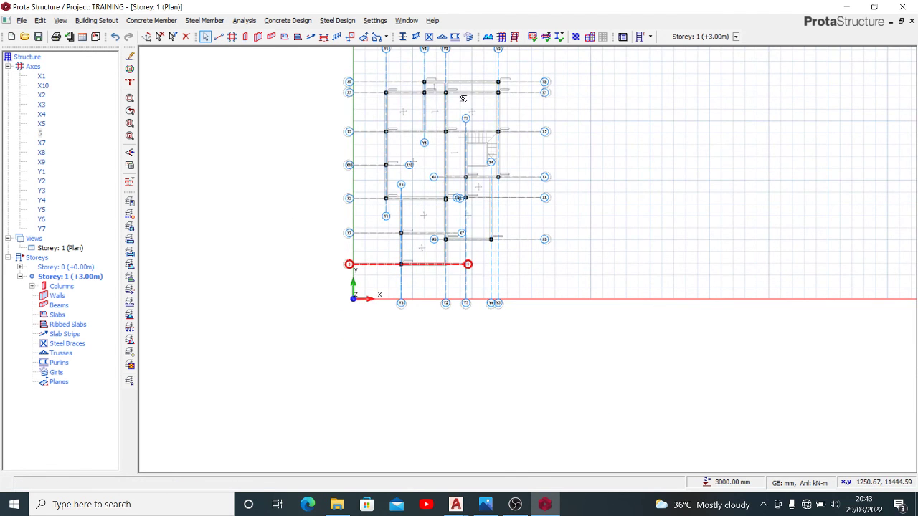
scroll(543, 136, "up", 1)
left_click(537, 325)
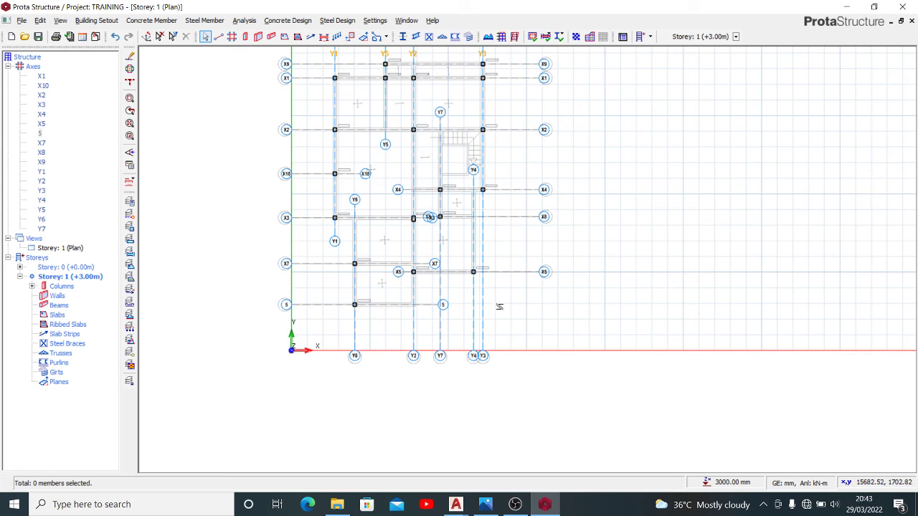
scroll(362, 251, "up", 1)
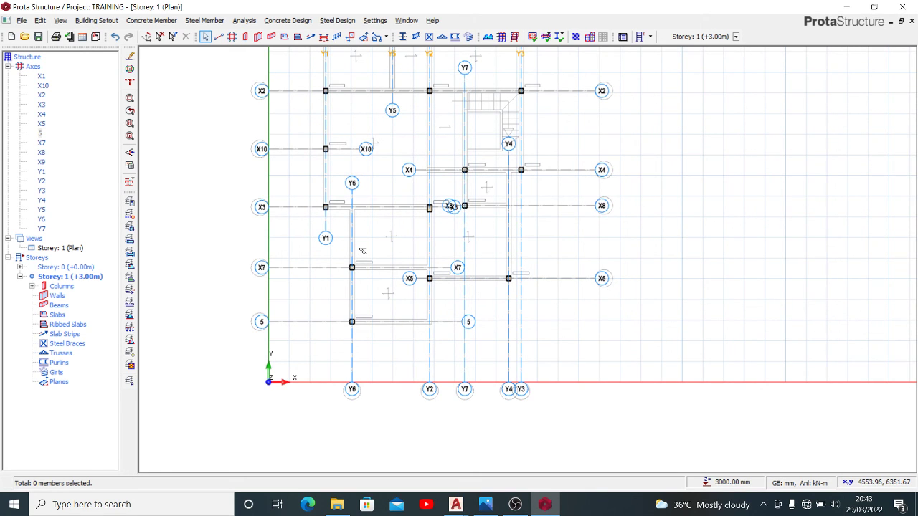
scroll(414, 288, "down", 1)
middle_click_drag(448, 161, 465, 203)
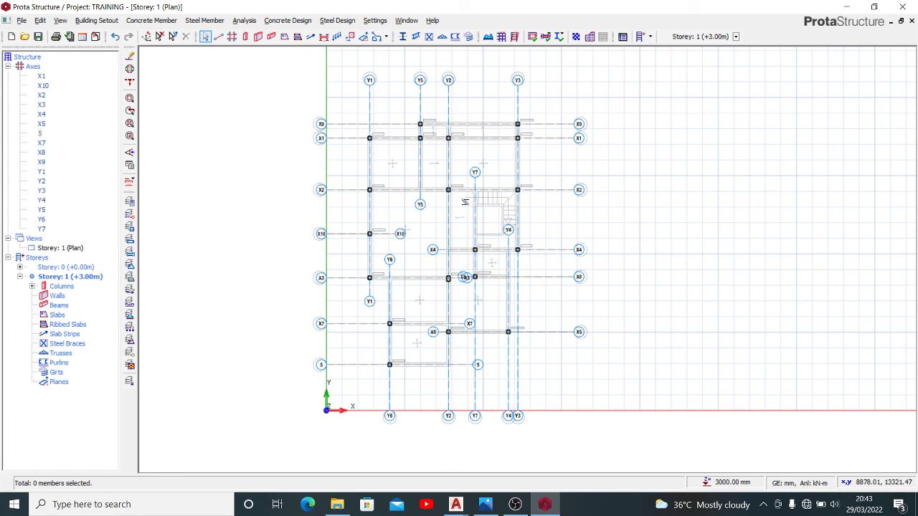